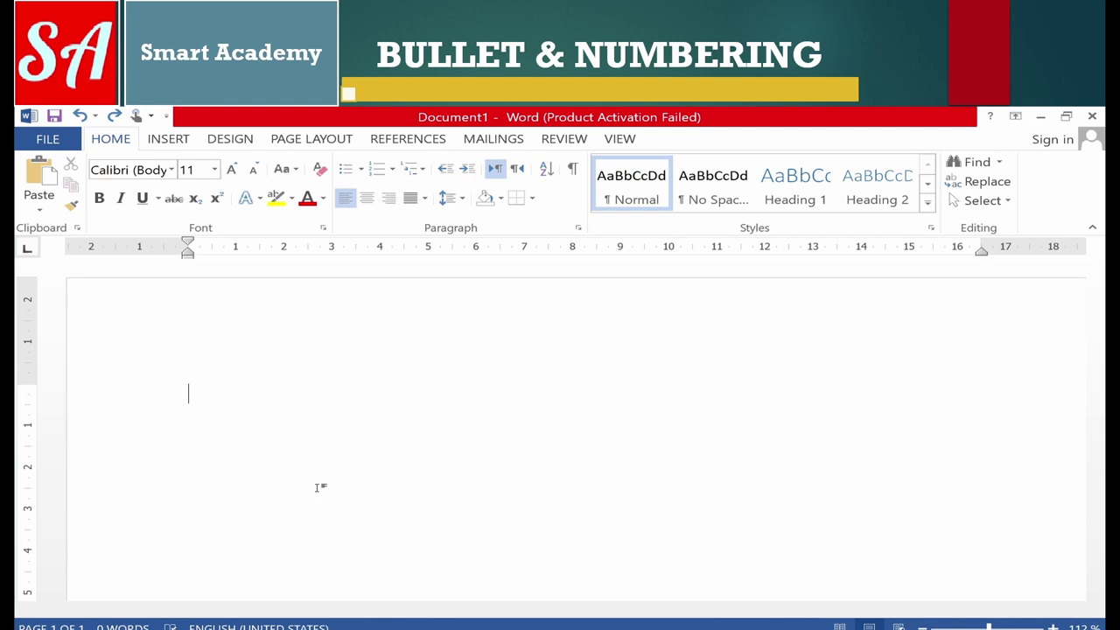
# Paste the exports and imports list and select the export items Surgical Goods through Sugar
pyautogui.write('Major exports of Pakistan consists of the following: Surgical Goods Sports Goods Leather Products Textile Sugar Major imports of Pakistan consists of the following items Machinery and Equipment Automobile IT Equipment’s')
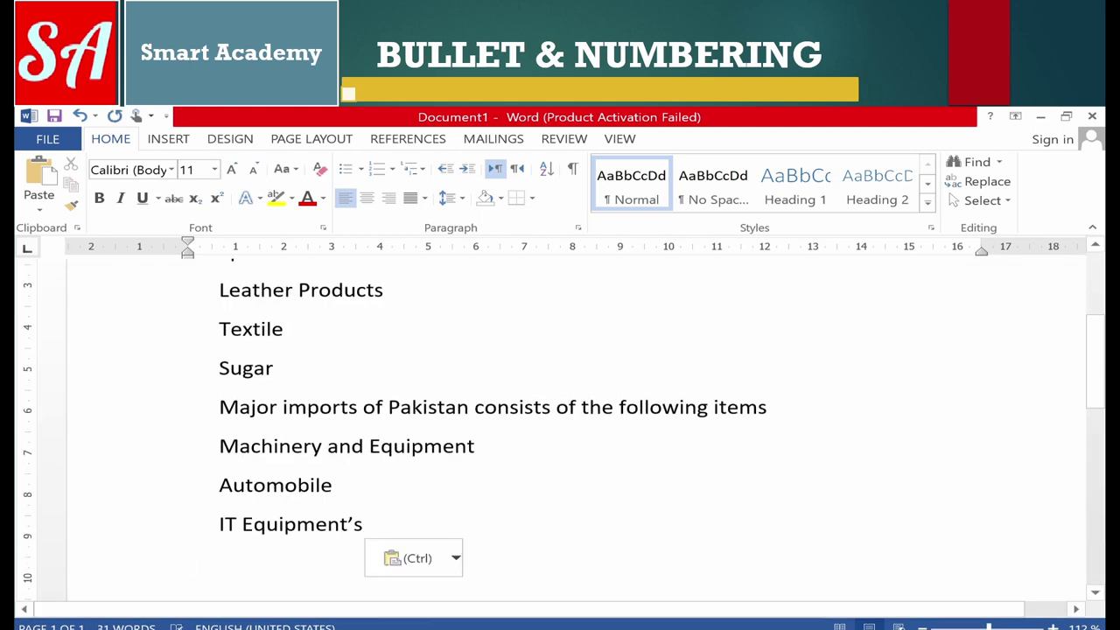
pyautogui.scroll(3, 561, 438)
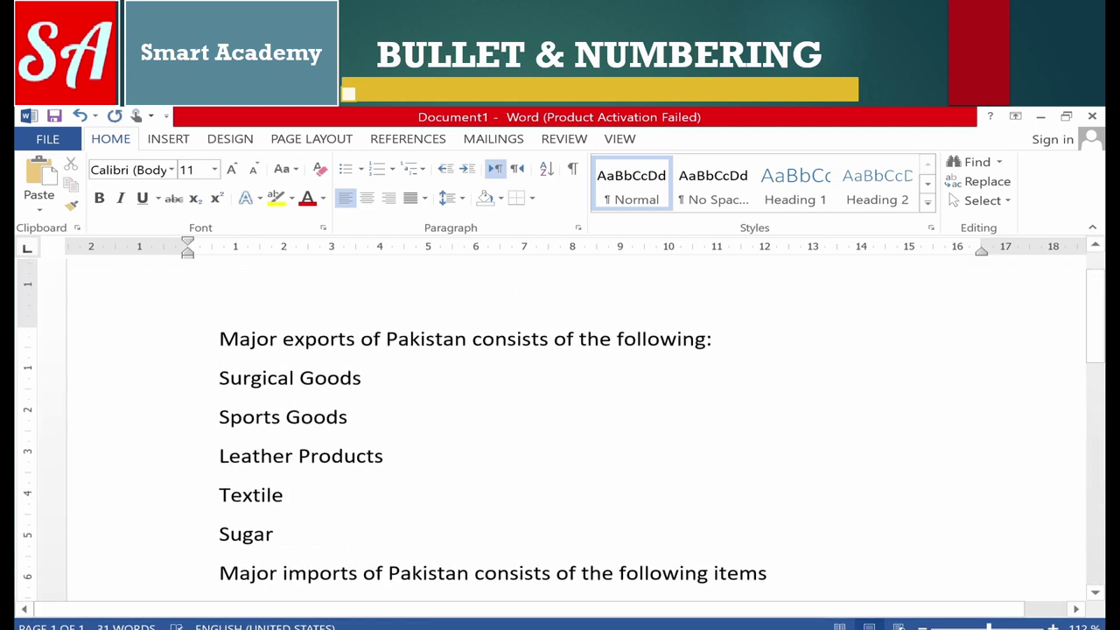
pyautogui.moveTo(219, 338); pyautogui.dragTo(727, 339)
pyautogui.click(272, 417)
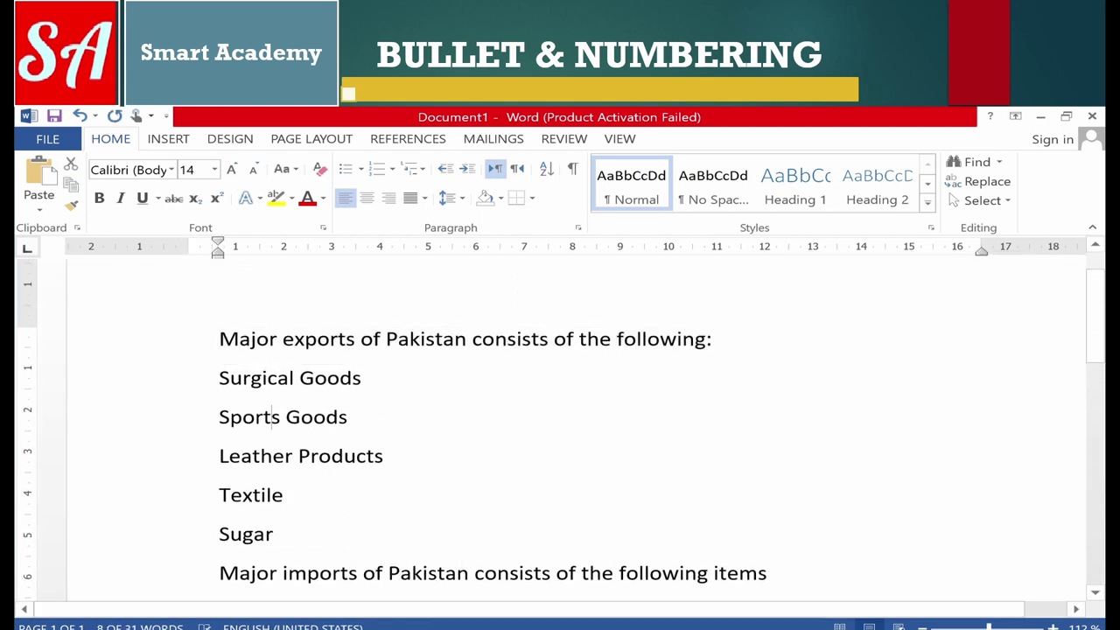
pyautogui.moveTo(219, 378)
pyautogui.mouseDown()
pyautogui.moveTo(282, 495)
pyautogui.moveTo(365, 538)
pyautogui.mouseUp()
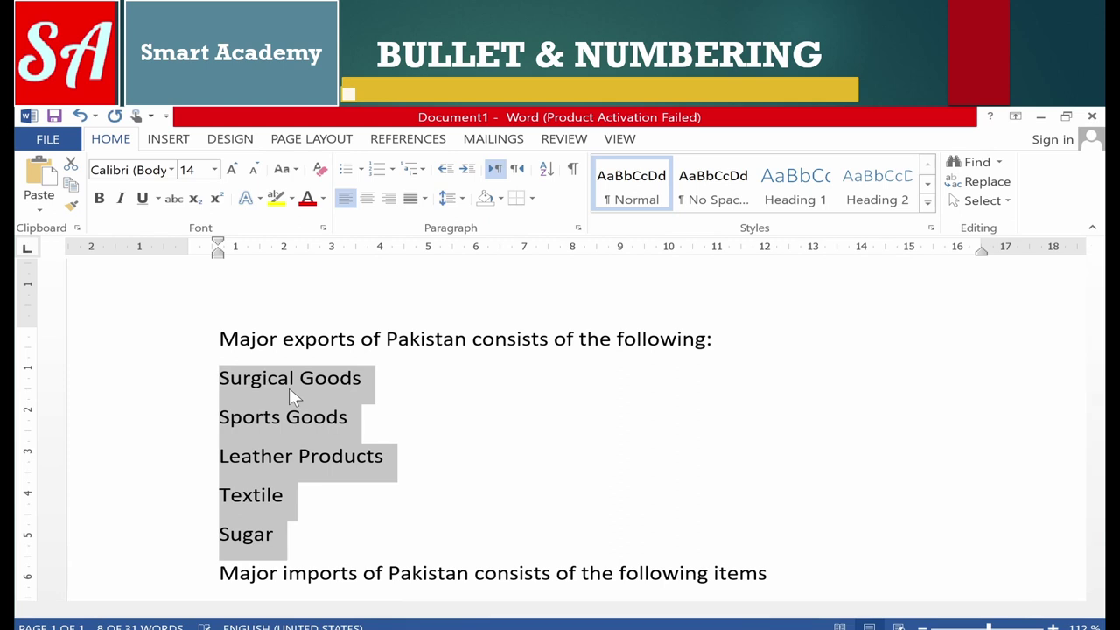
# Apply four-diamond bullets from the Bullet Library to the five export items
pyautogui.click(361, 169)
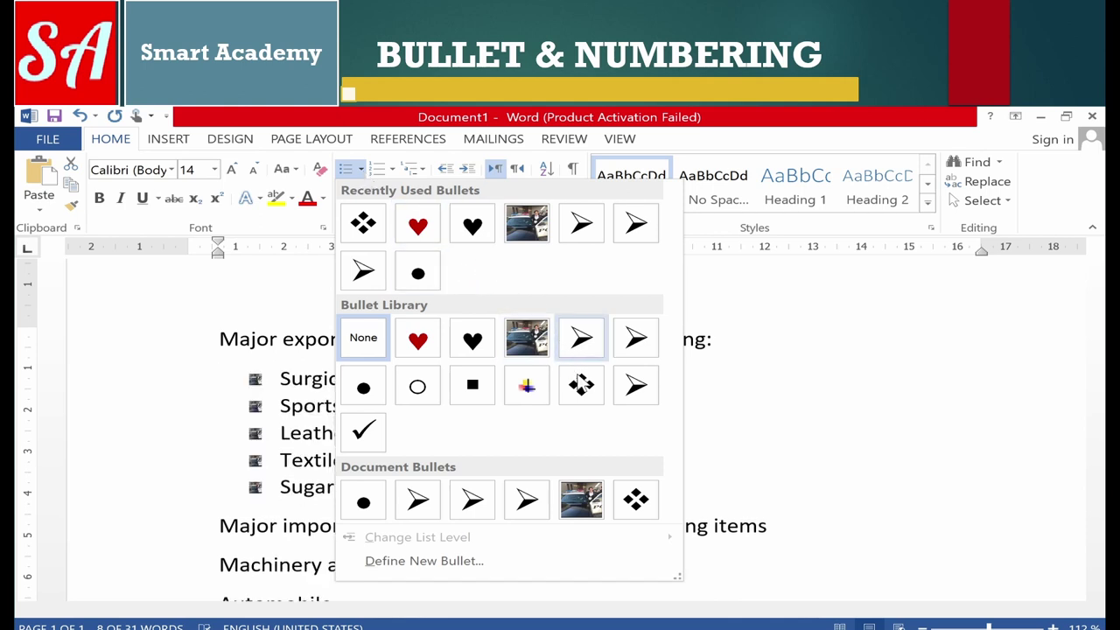
pyautogui.click(581, 386)
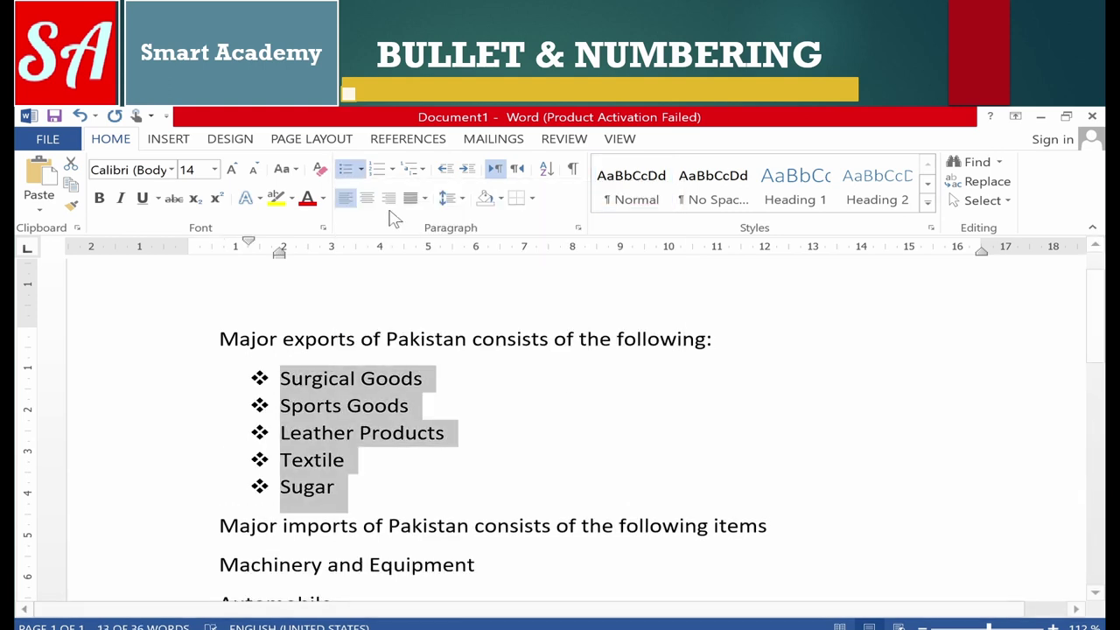
pyautogui.click(362, 172)
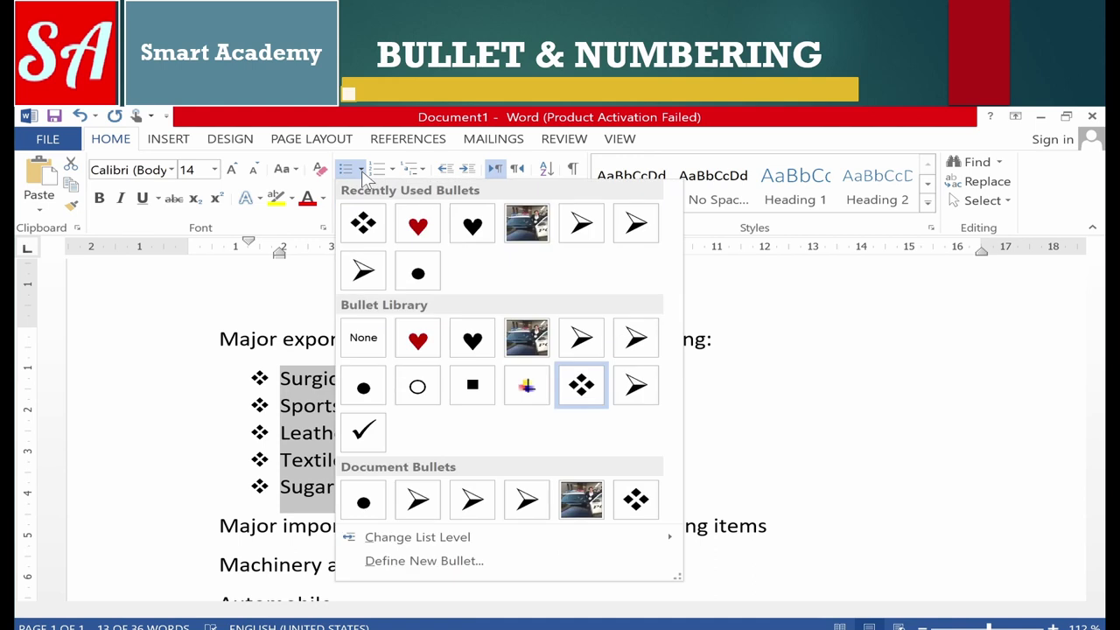
# Define a new bullet using the Wingdings open-book symbol (code 38) for the export list
pyautogui.click(506, 573)
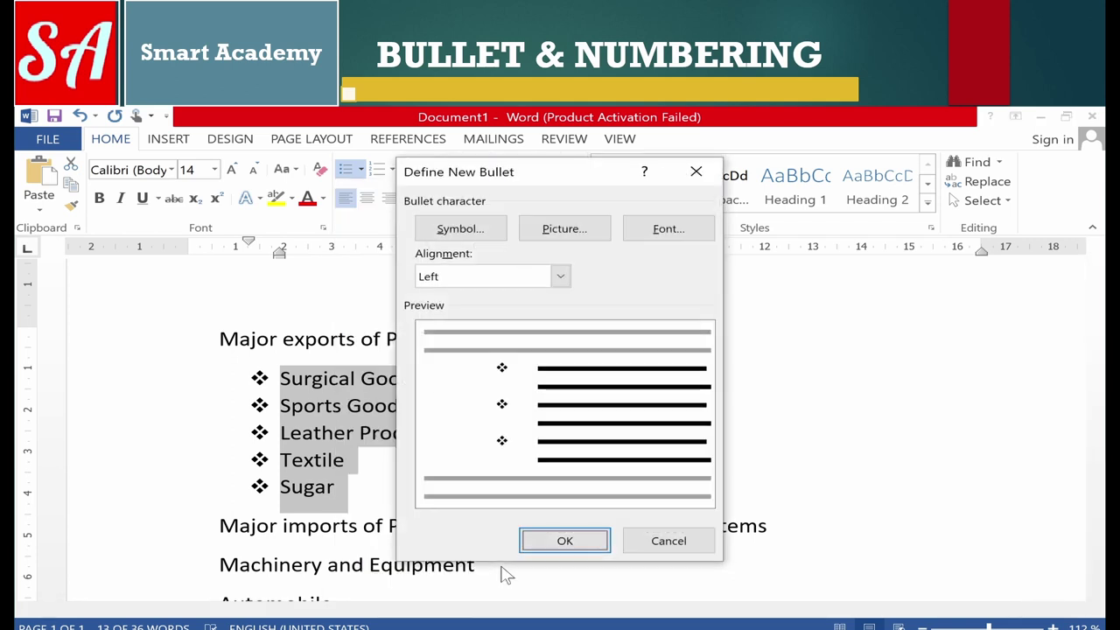
pyautogui.click(489, 230)
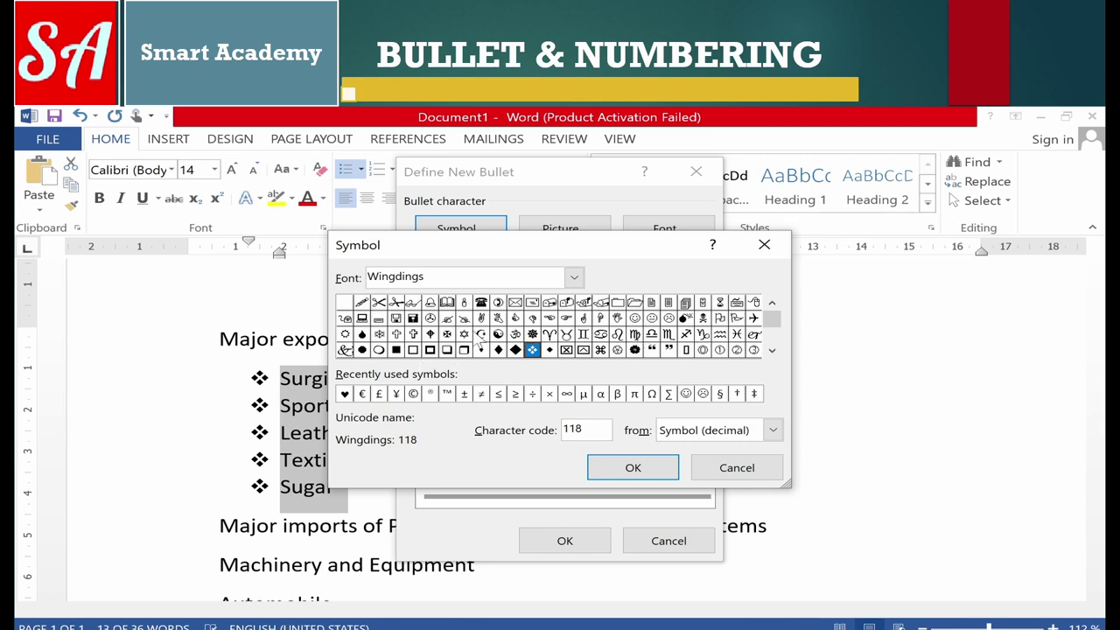
pyautogui.click(446, 302)
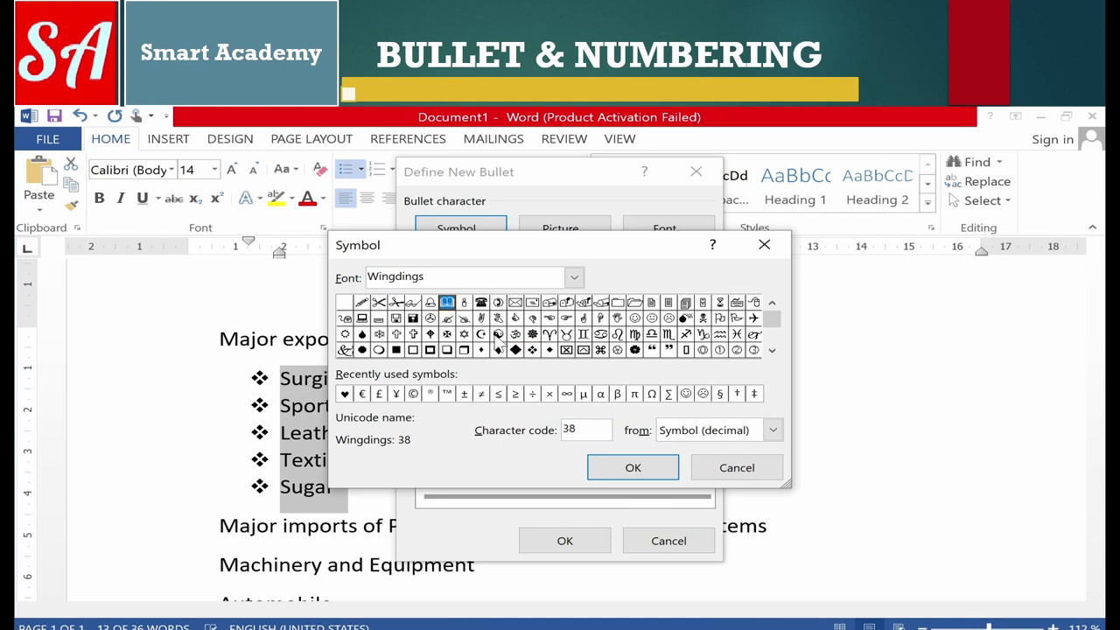
pyautogui.click(643, 471)
pyautogui.click(591, 541)
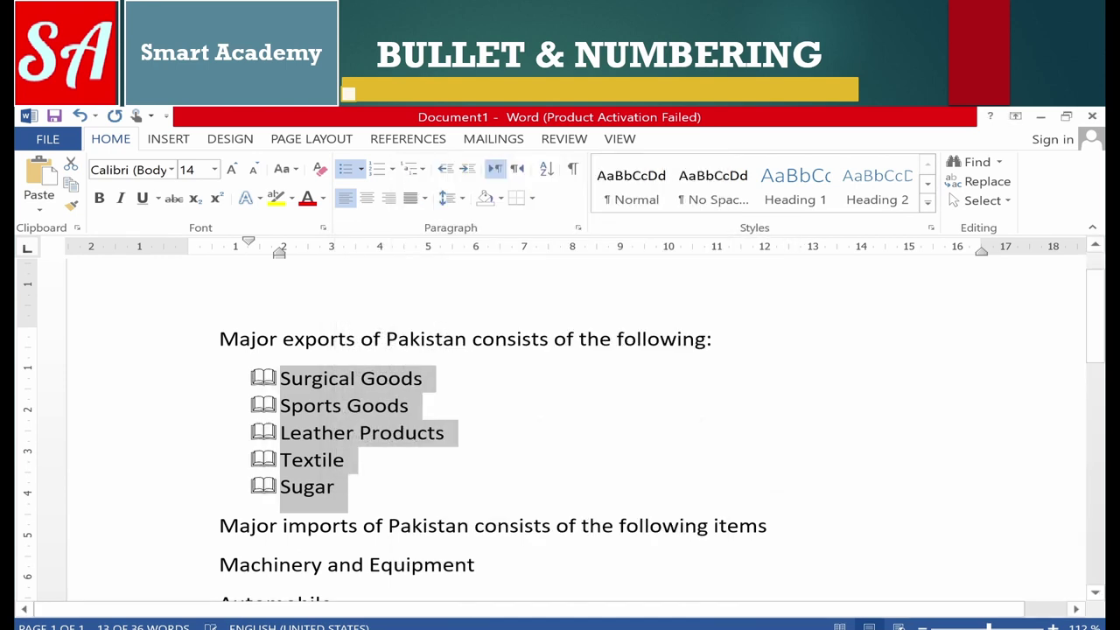
# Define a picture bullet for the export items using a photo file from the Desktop
pyautogui.click(361, 169)
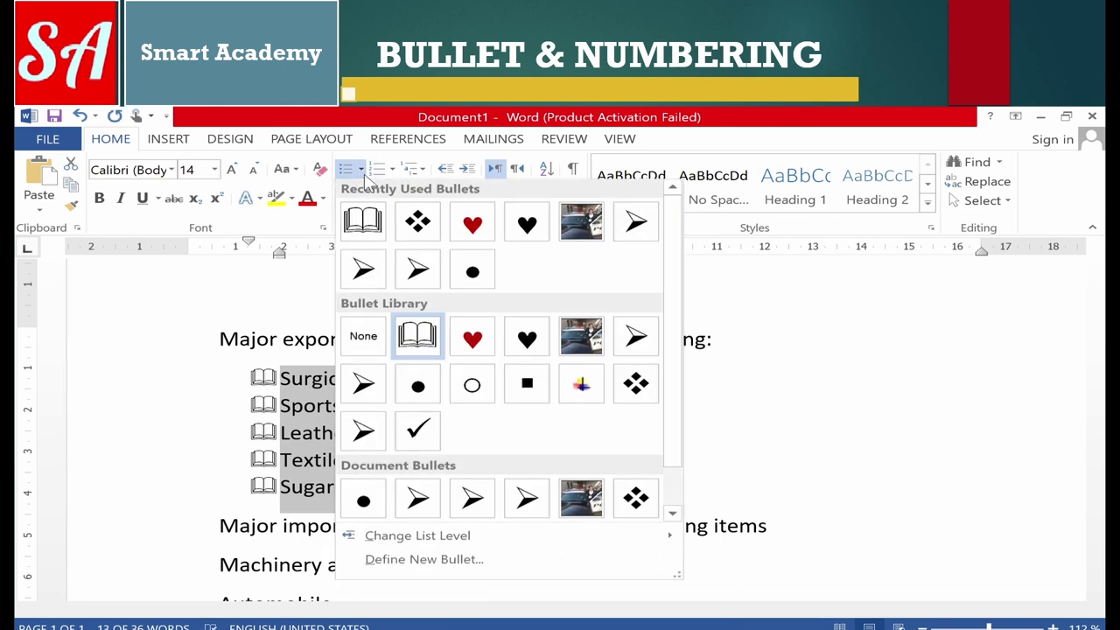
pyautogui.click(469, 564)
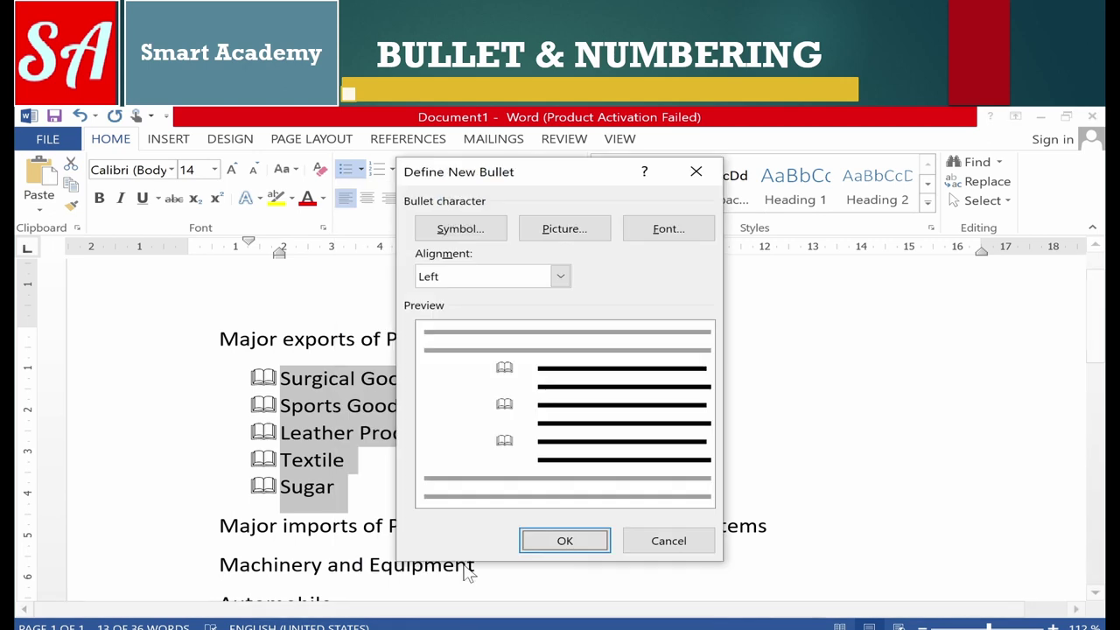
pyautogui.click(576, 240)
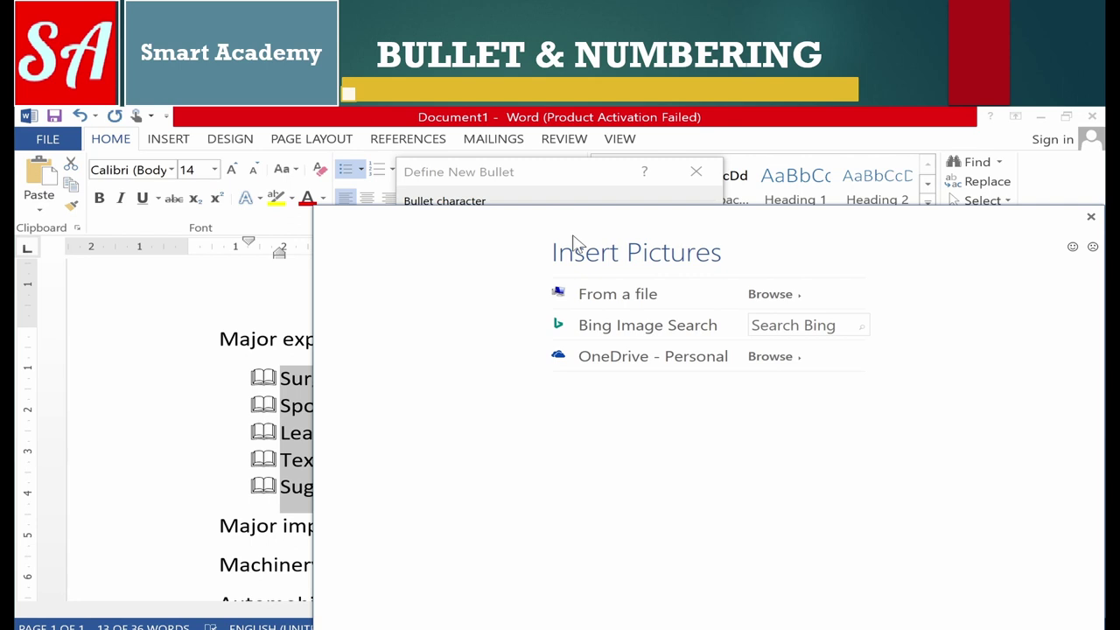
pyautogui.click(611, 297)
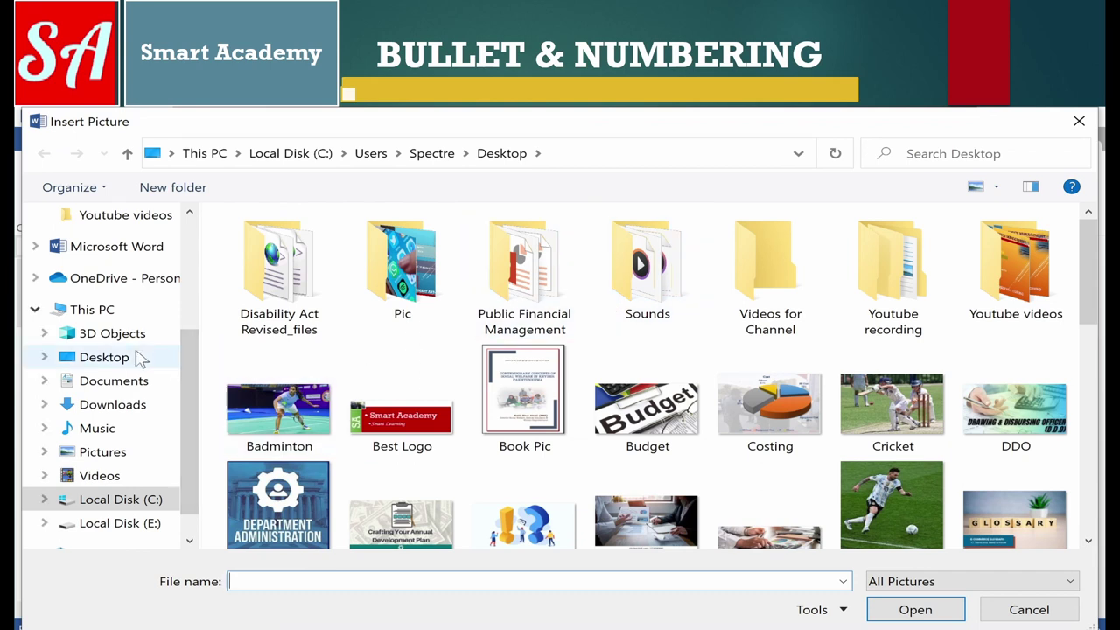
pyautogui.click(140, 359)
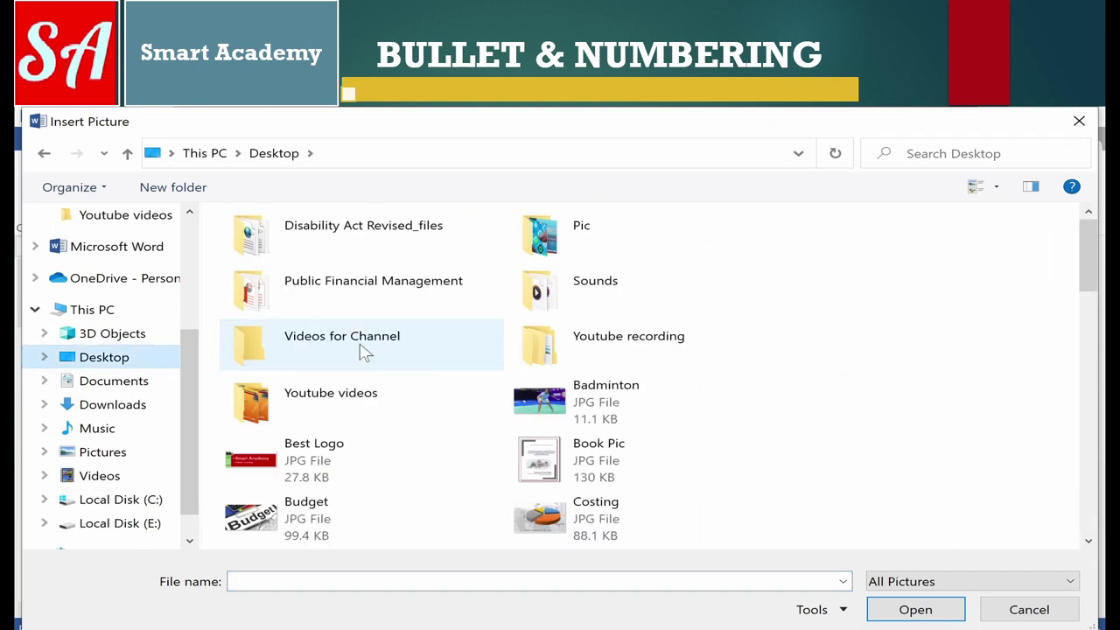
pyautogui.click(362, 353)
pyautogui.press('h')
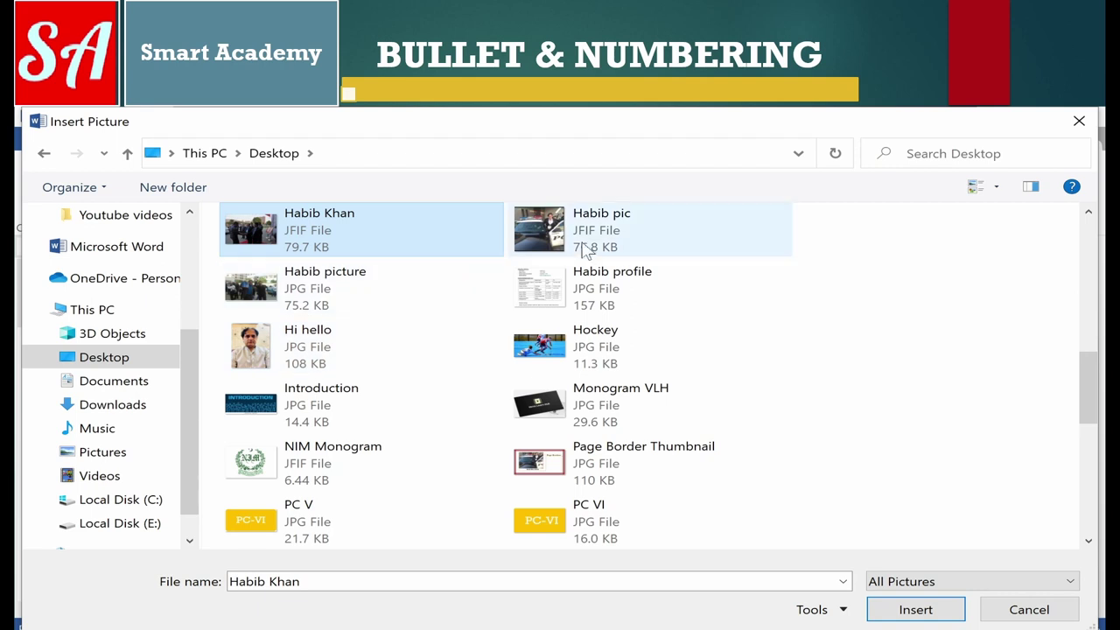
pyautogui.doubleClick(583, 247)
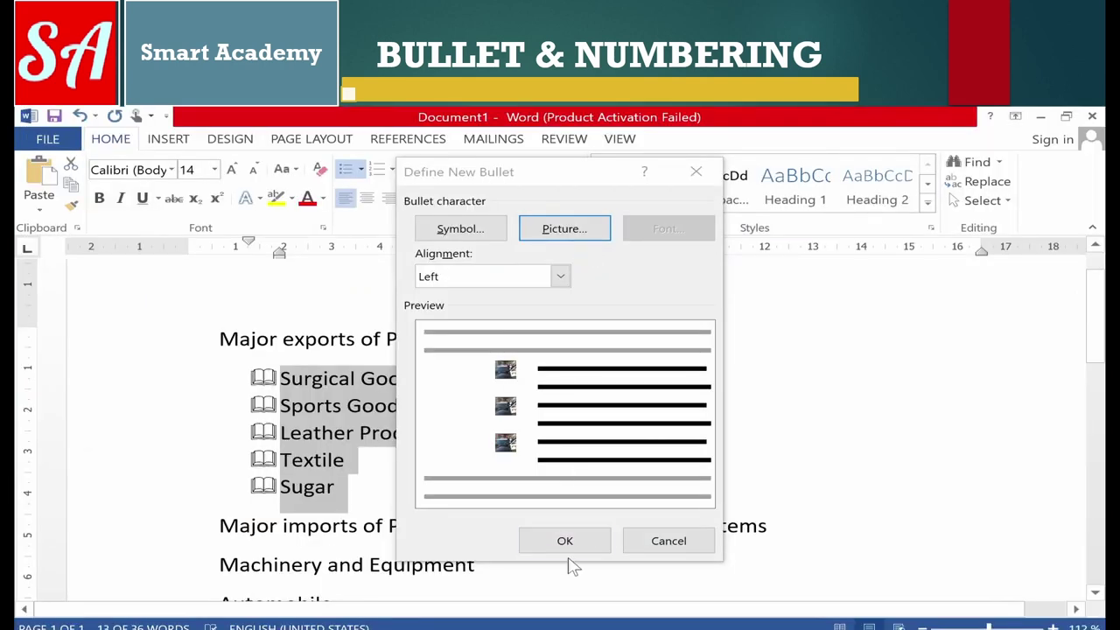
pyautogui.click(567, 549)
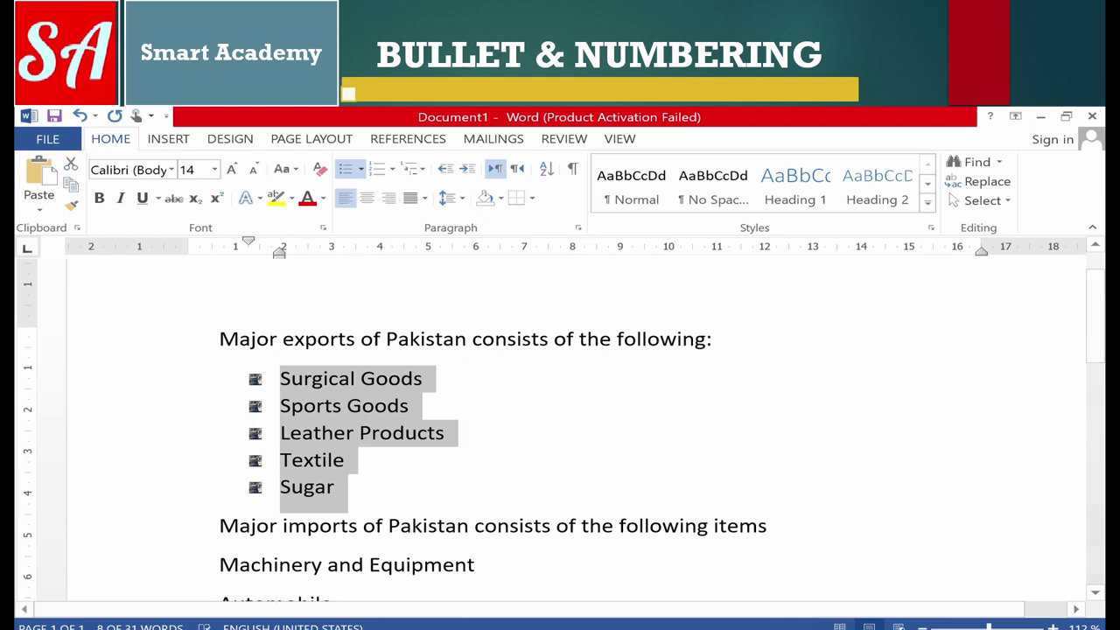
# Enlarge the list text to 18 pt, then shrink it back to 14 pt
pyautogui.hotkey('ctrl', ']')
pyautogui.hotkey('ctrl', ']')
pyautogui.hotkey('ctrl', ']')
pyautogui.hotkey('ctrl', ']')
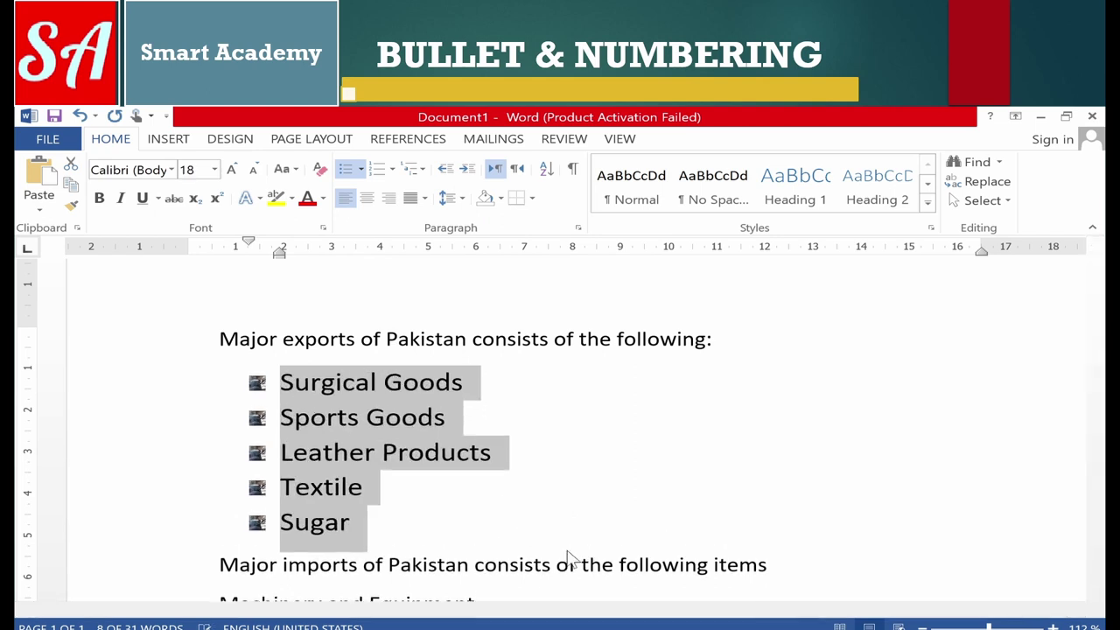
pyautogui.hotkey('ctrl', ']')
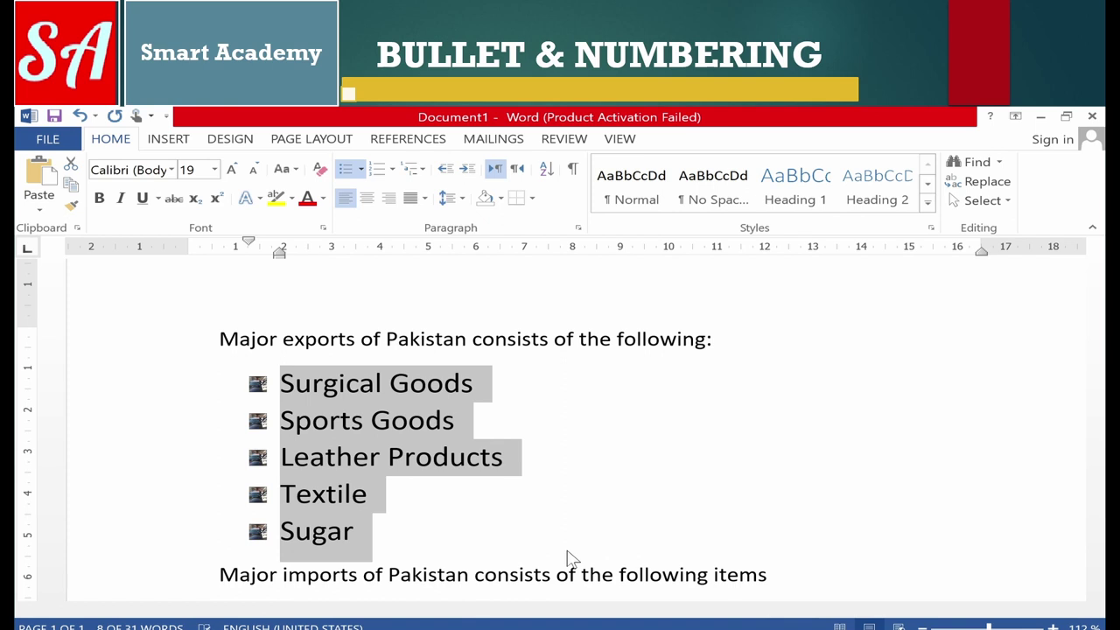
pyautogui.hotkey('ctrl', '[')
pyautogui.hotkey('ctrl', '[')
pyautogui.hotkey('ctrl', '[')
pyautogui.hotkey('ctrl', '[')
pyautogui.hotkey('ctrl', '[')
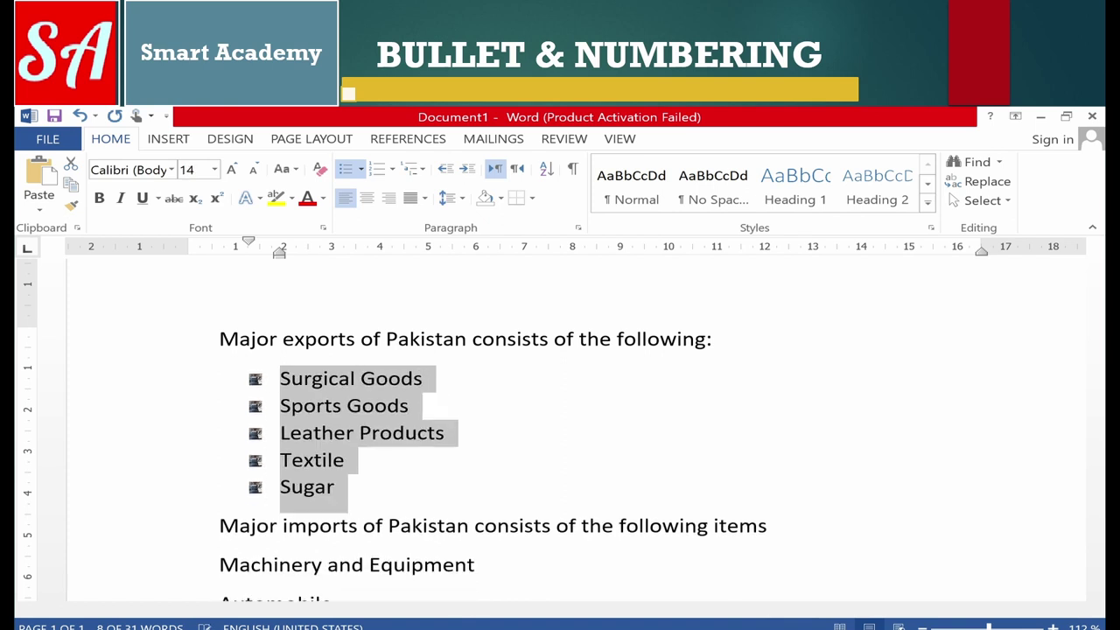
# Redefine the picture bullet with Centered alignment
pyautogui.click(362, 170)
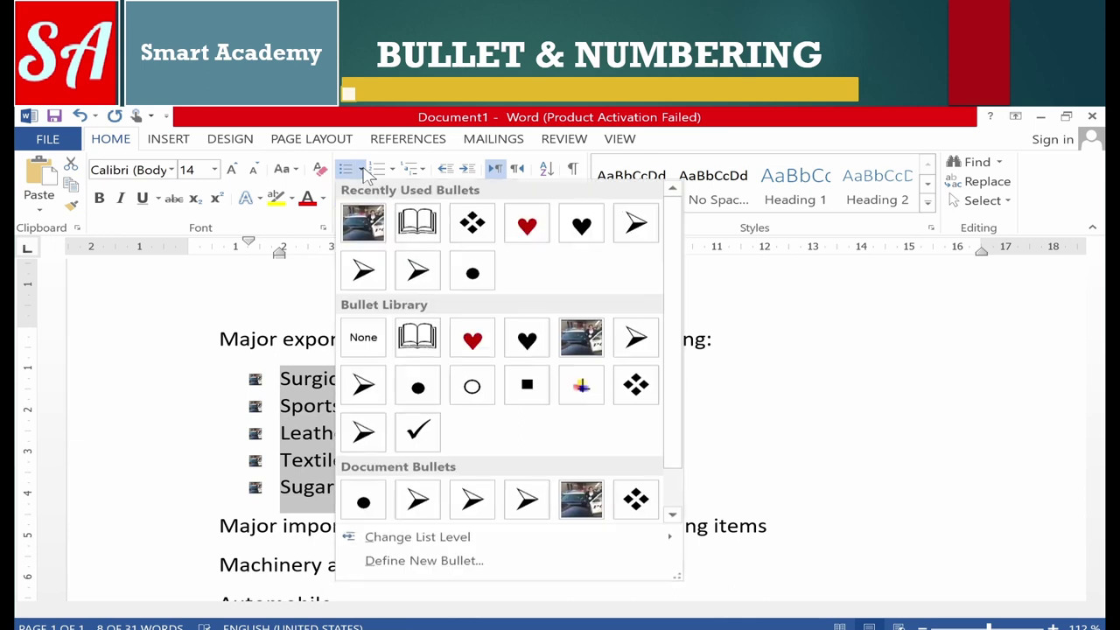
pyautogui.click(437, 565)
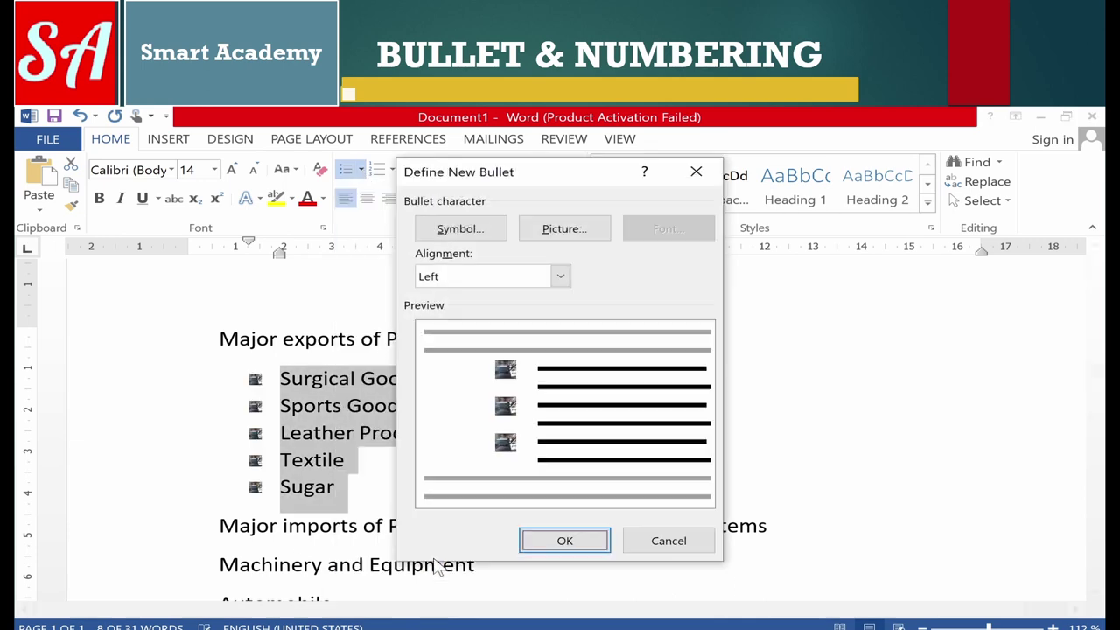
pyautogui.click(541, 280)
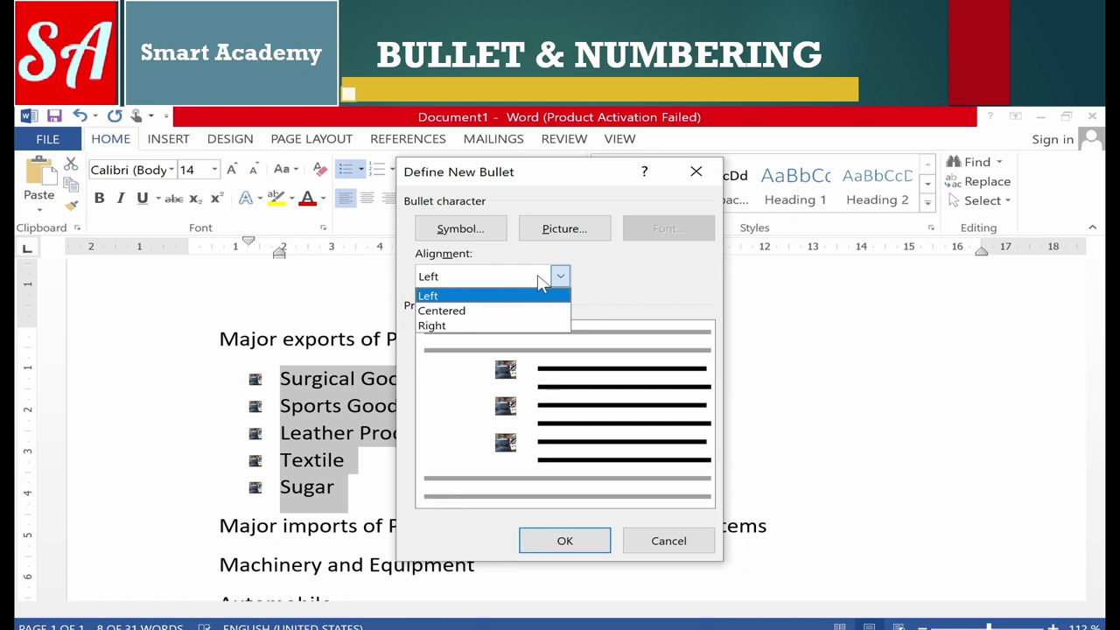
pyautogui.click(522, 315)
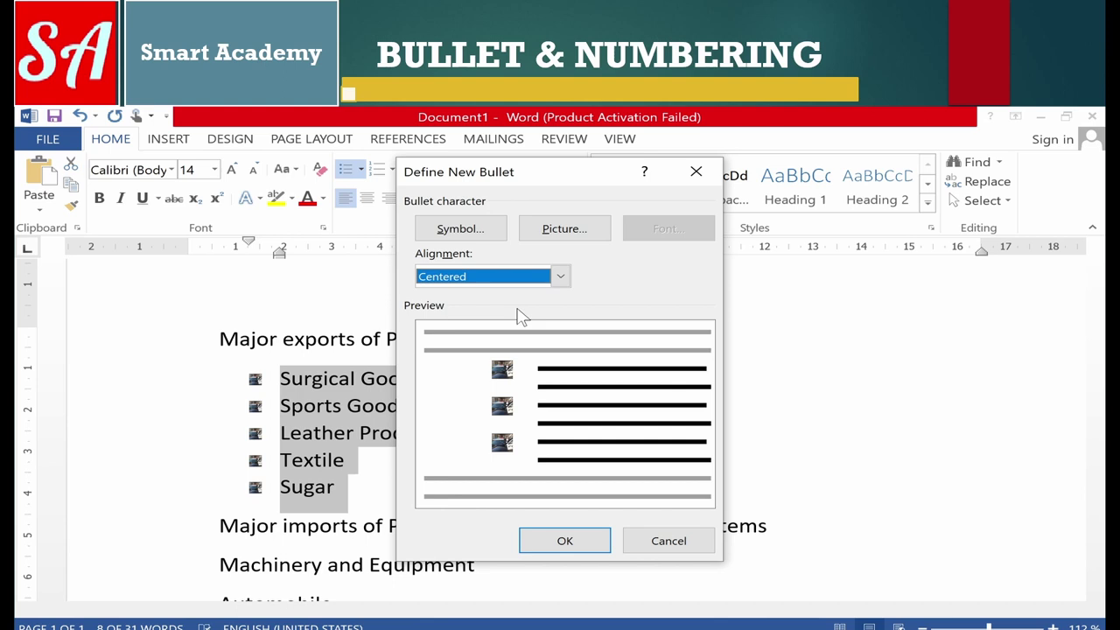
pyautogui.click(561, 542)
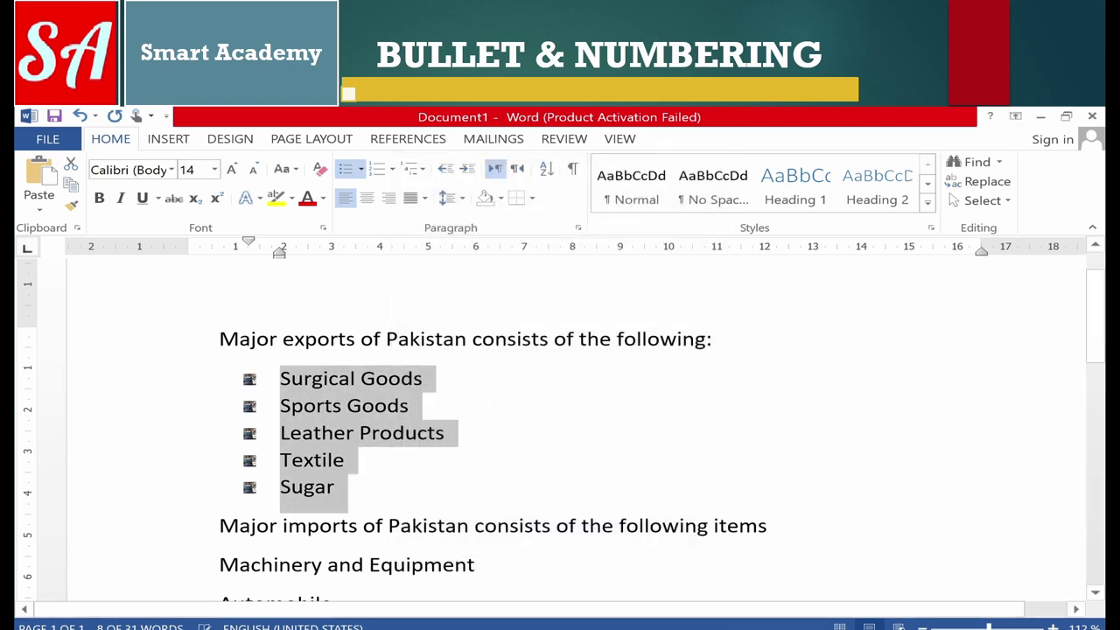
# Set the picture bullets to Right alignment and place the cursor after Leather Products
pyautogui.click(361, 172)
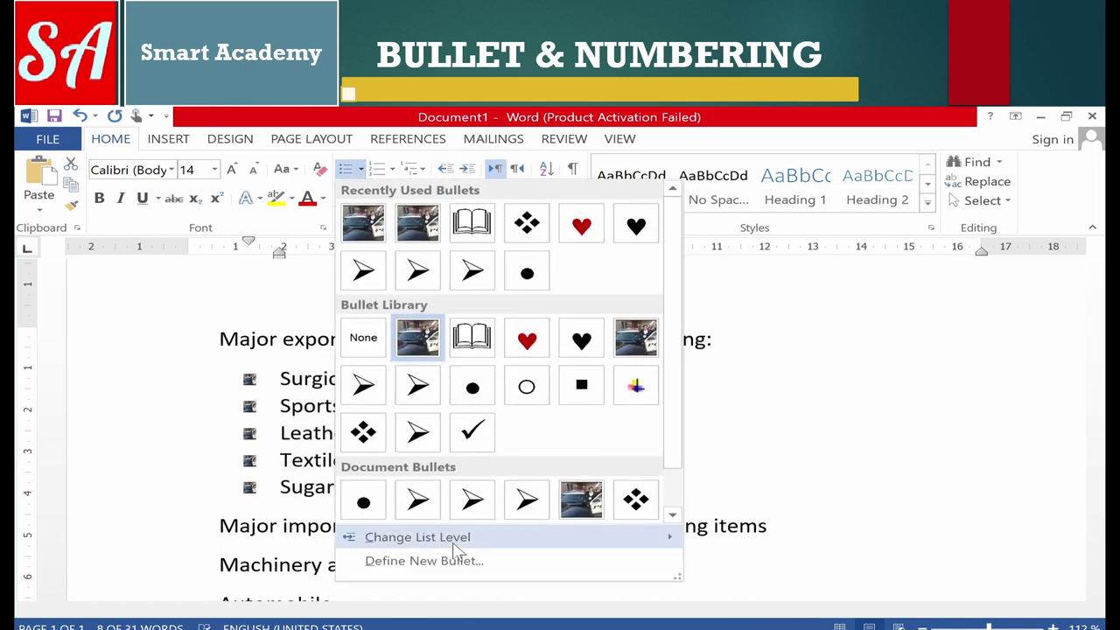
pyautogui.click(457, 561)
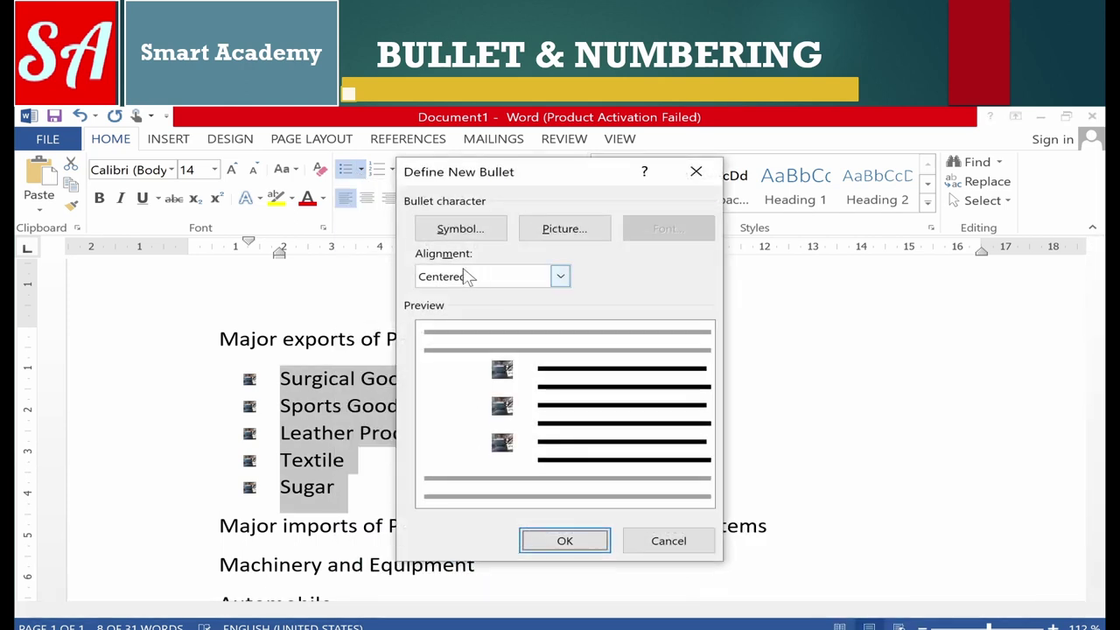
pyautogui.click(467, 277)
pyautogui.click(467, 326)
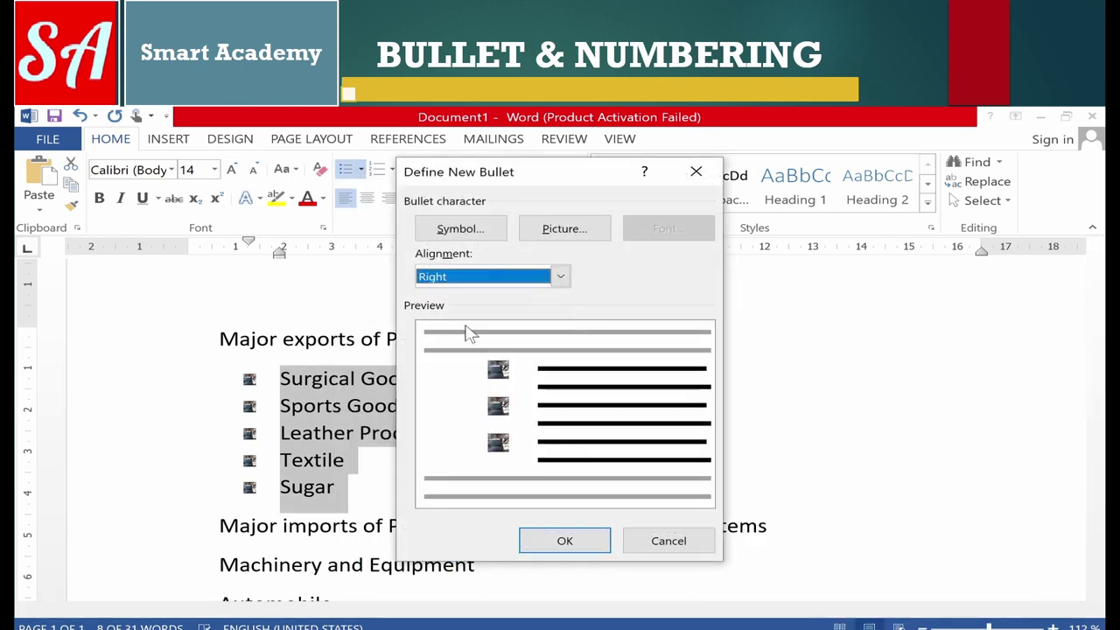
pyautogui.click(567, 541)
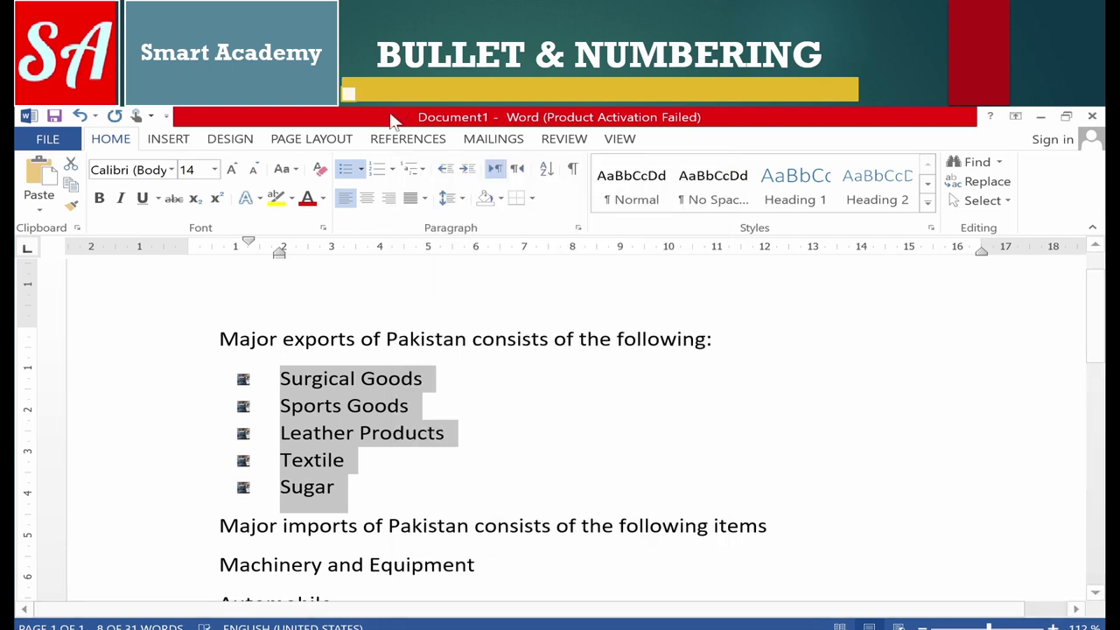
pyautogui.click(361, 170)
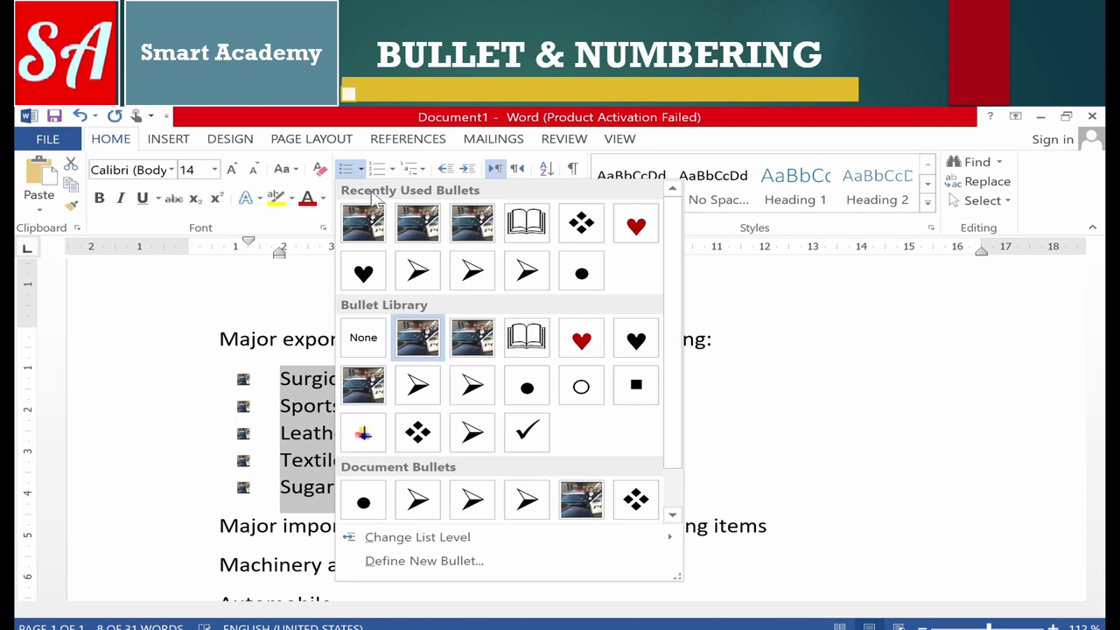
pyautogui.click(295, 448)
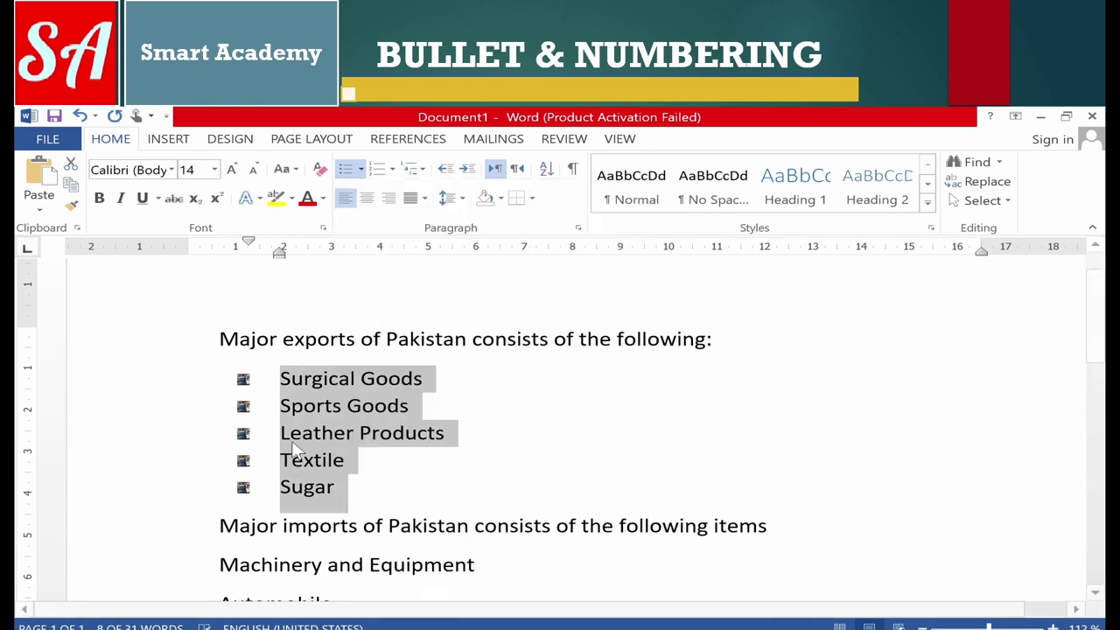
pyautogui.click(465, 433)
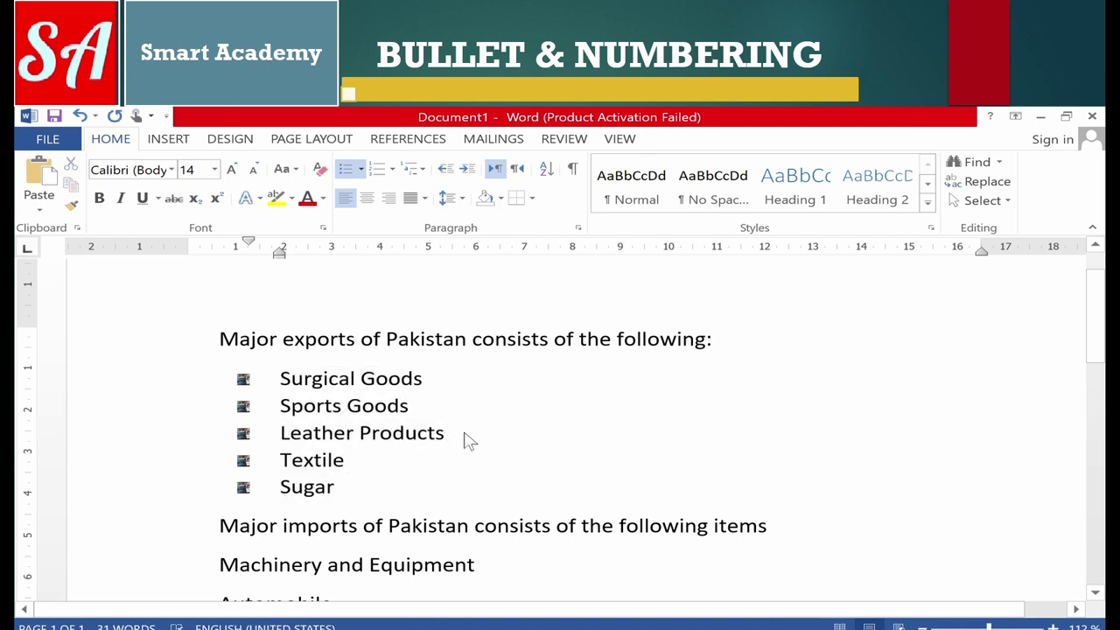
# Add Shoes and Jacket as indented sub-items beneath Leather Products
pyautogui.press('Return')
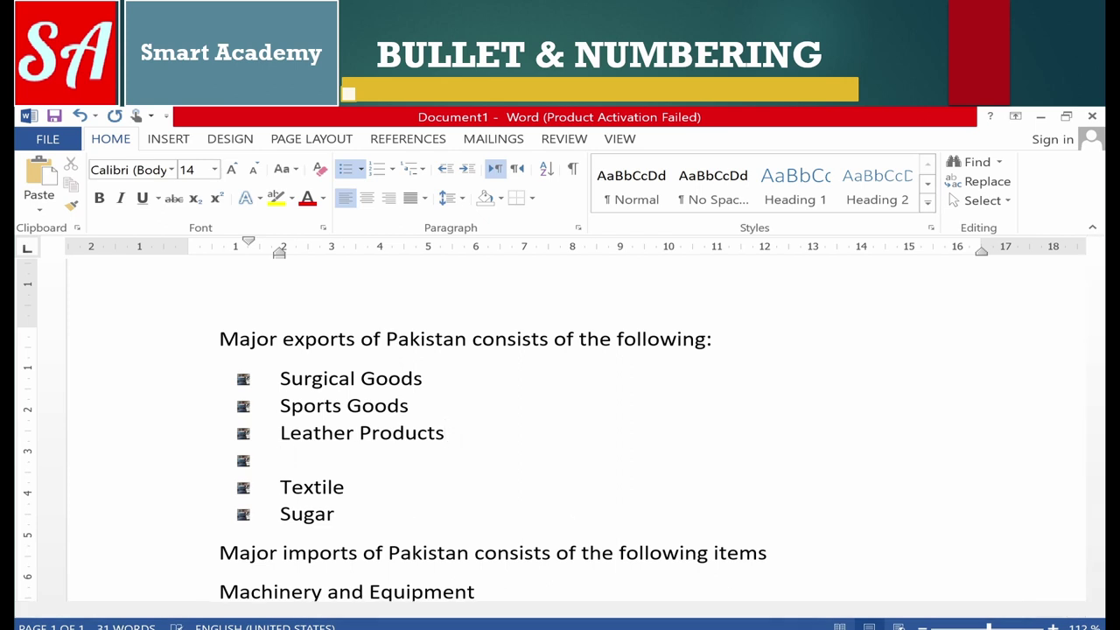
pyautogui.press('Tab')
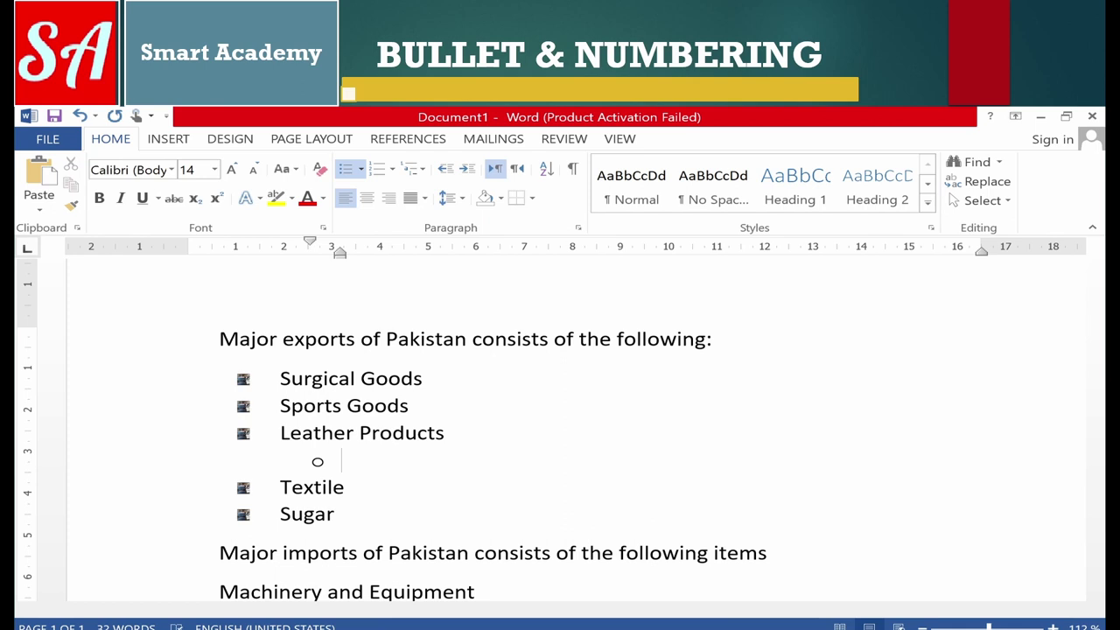
pyautogui.write('Shore')
pyautogui.press('BackSpace')
pyautogui.press('BackSpace')
pyautogui.write('es')
pyautogui.press('Return')
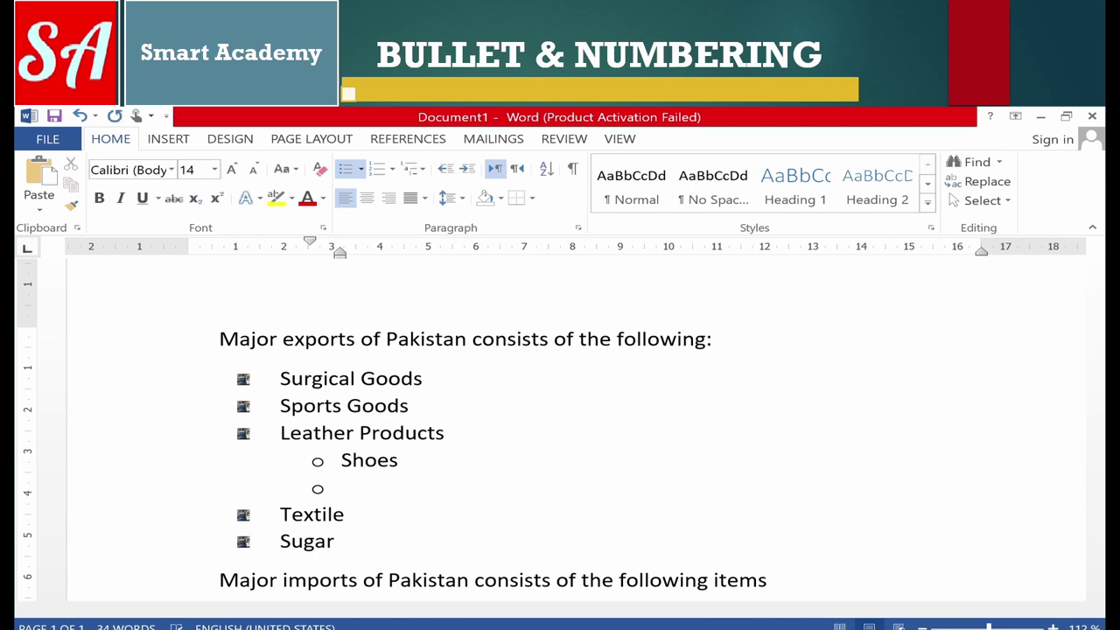
pyautogui.write('Jacket')
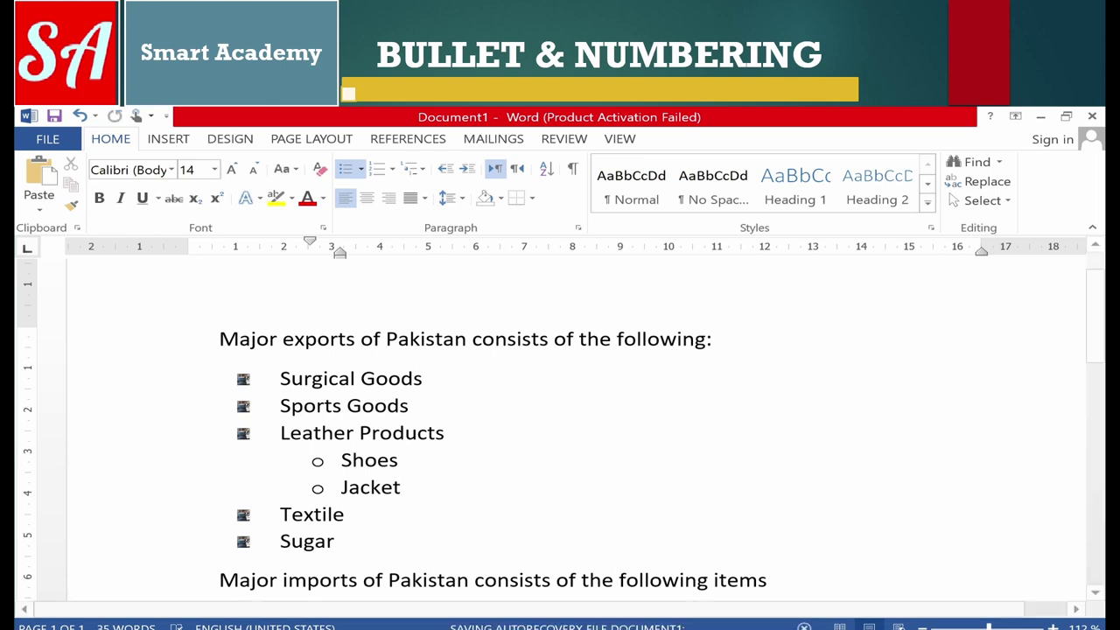
# Add an empty sub-item line under Textile, then remove it again
pyautogui.click(344, 514)
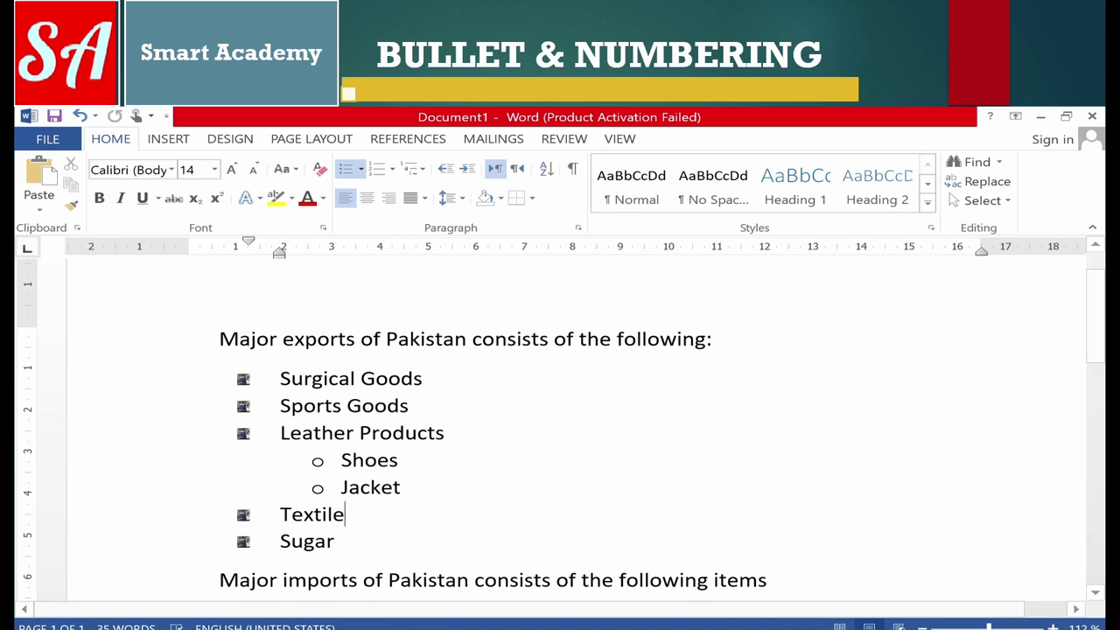
pyautogui.press('Return')
pyautogui.press('Tab')
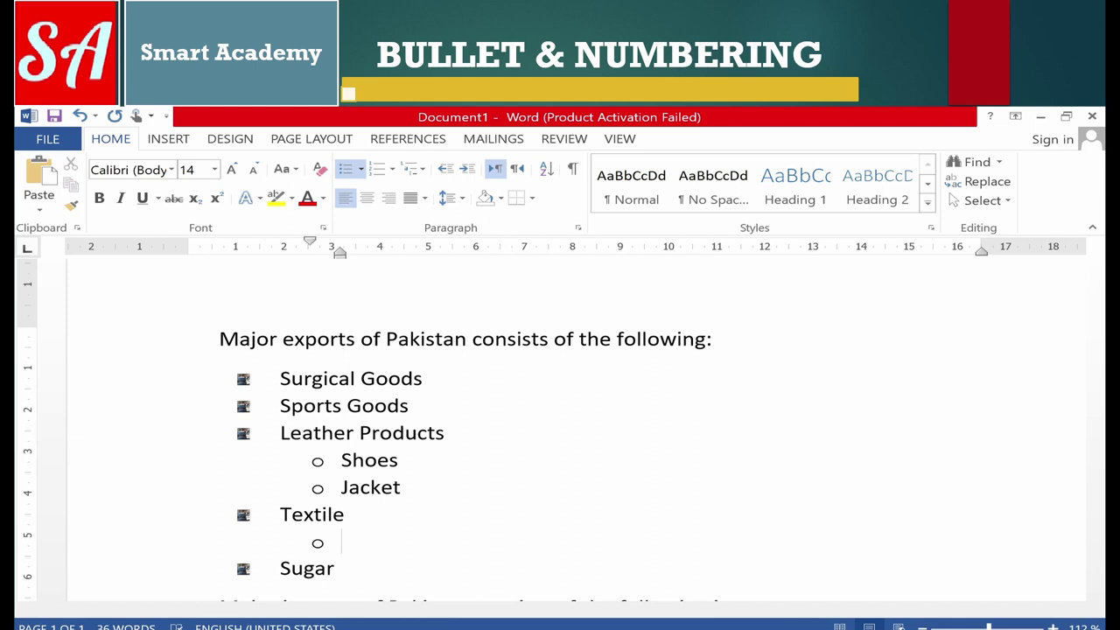
pyautogui.hotkey('shift', 'Tab')
pyautogui.press('BackSpace')
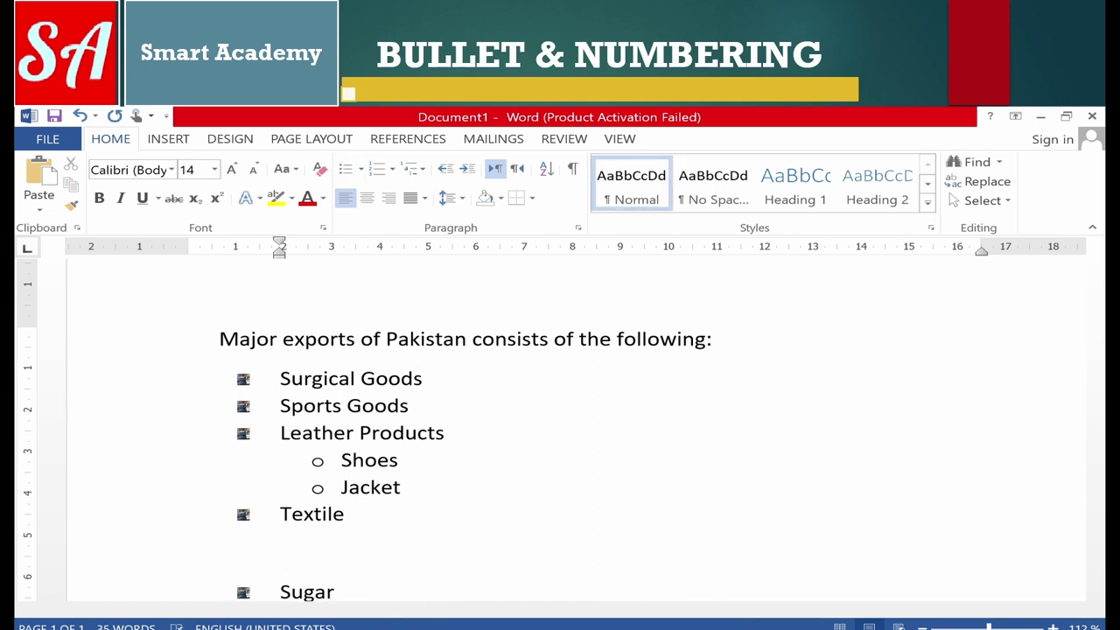
pyautogui.press('BackSpace')
pyautogui.press('BackSpace')
pyautogui.press('BackSpace')
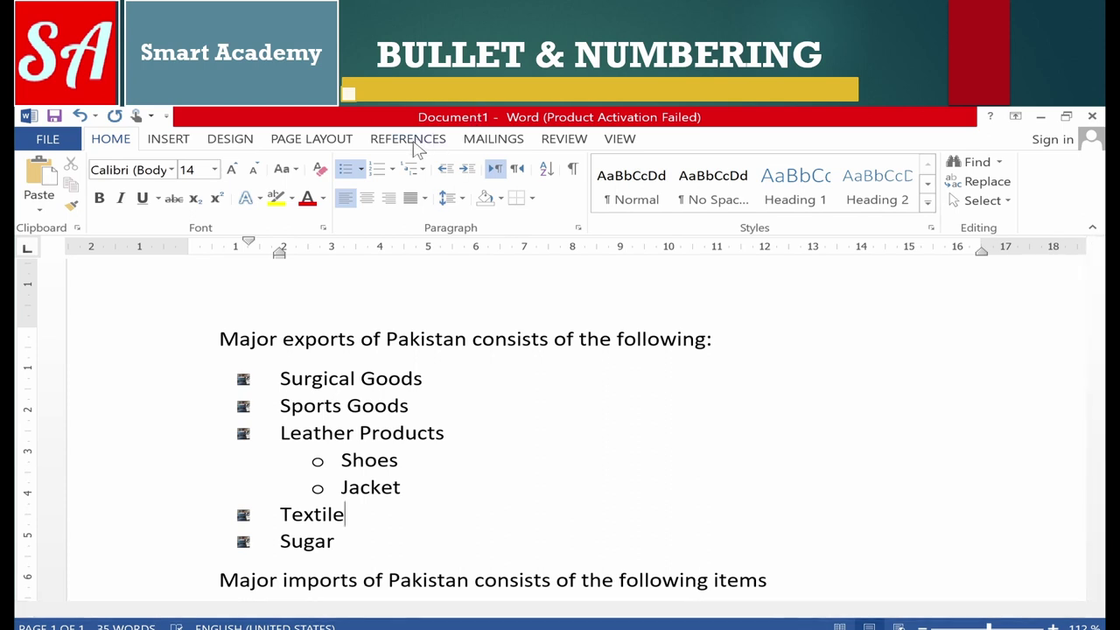
# Switch the main-level export bullets from photos to four-diamond symbols
pyautogui.click(362, 169)
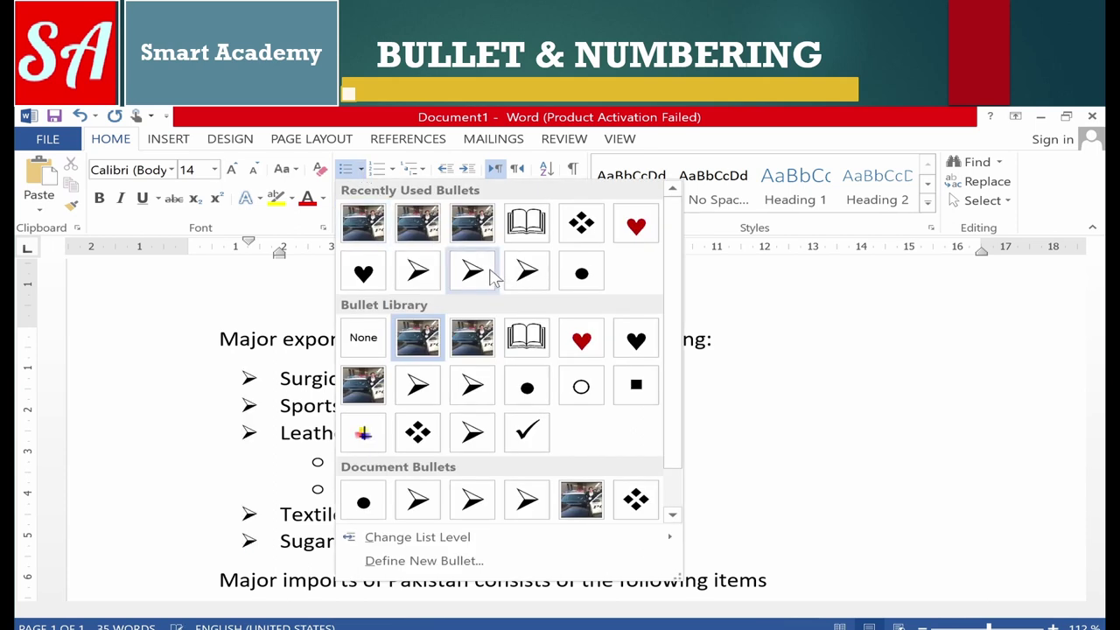
pyautogui.click(418, 432)
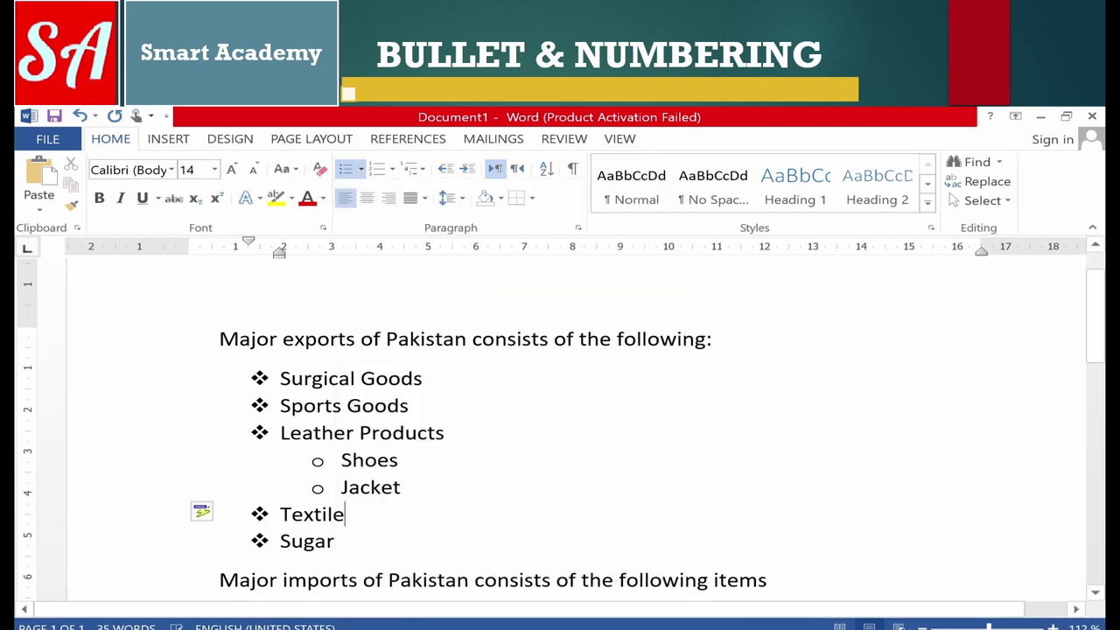
pyautogui.click(360, 169)
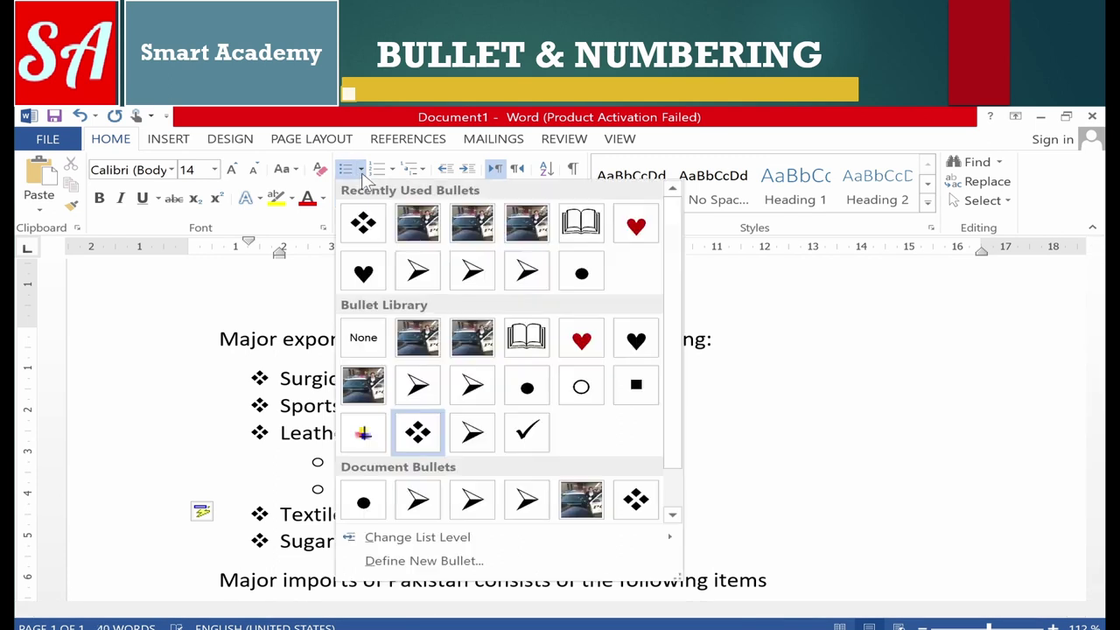
# Define a size-18 dark red heart bullet and apply it to the three import items
pyautogui.click(461, 561)
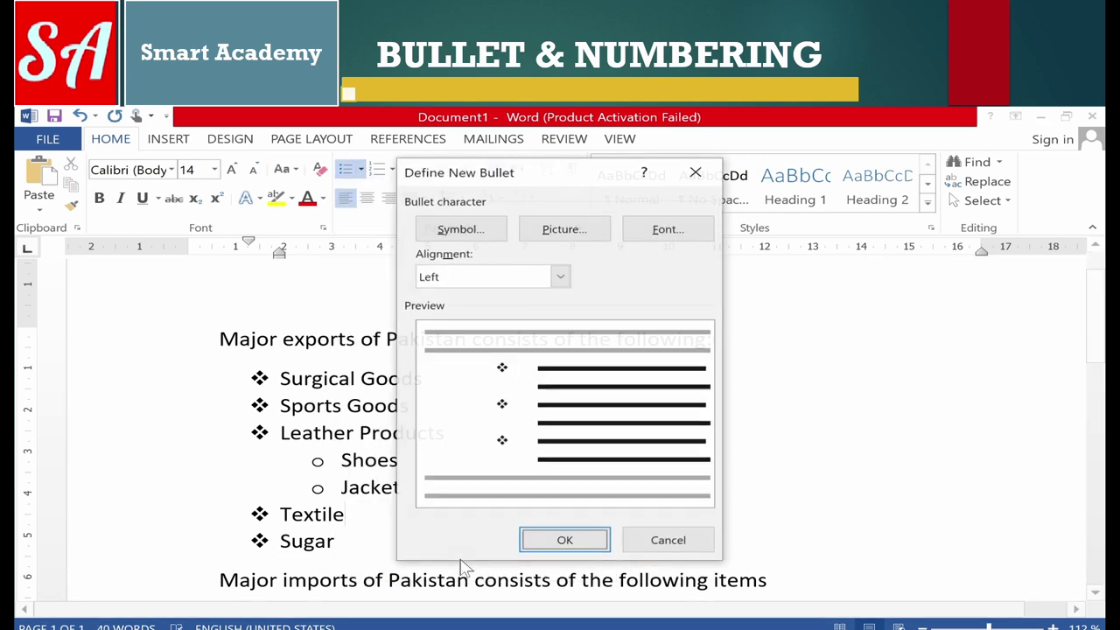
pyautogui.click(681, 238)
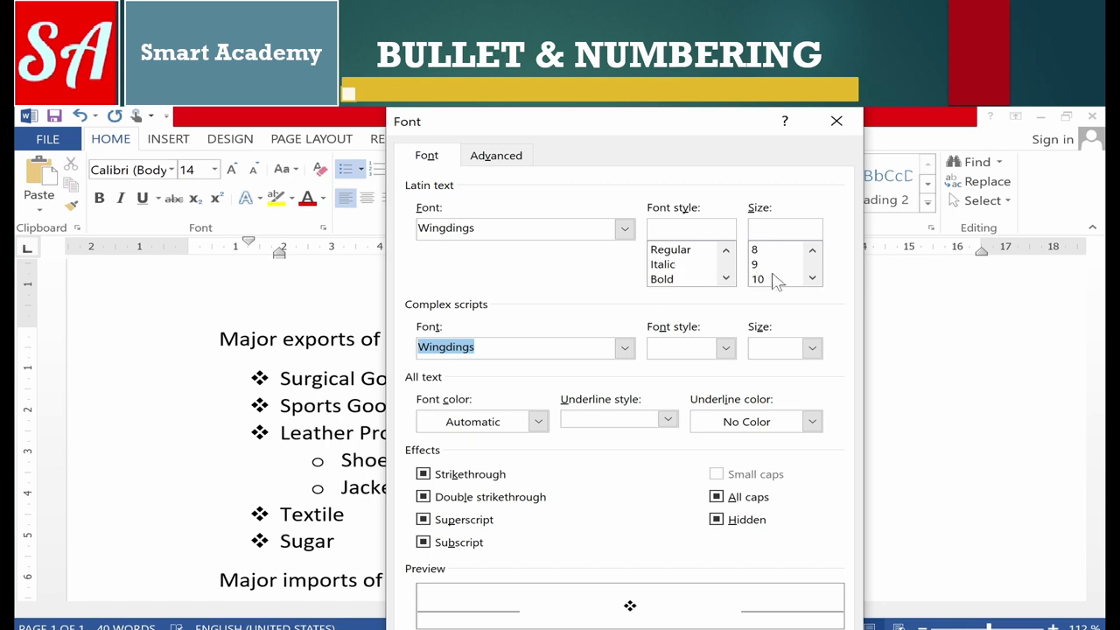
pyautogui.click(812, 278)
pyautogui.click(812, 278)
pyautogui.click(813, 278)
pyautogui.click(812, 279)
pyautogui.click(812, 278)
pyautogui.click(779, 279)
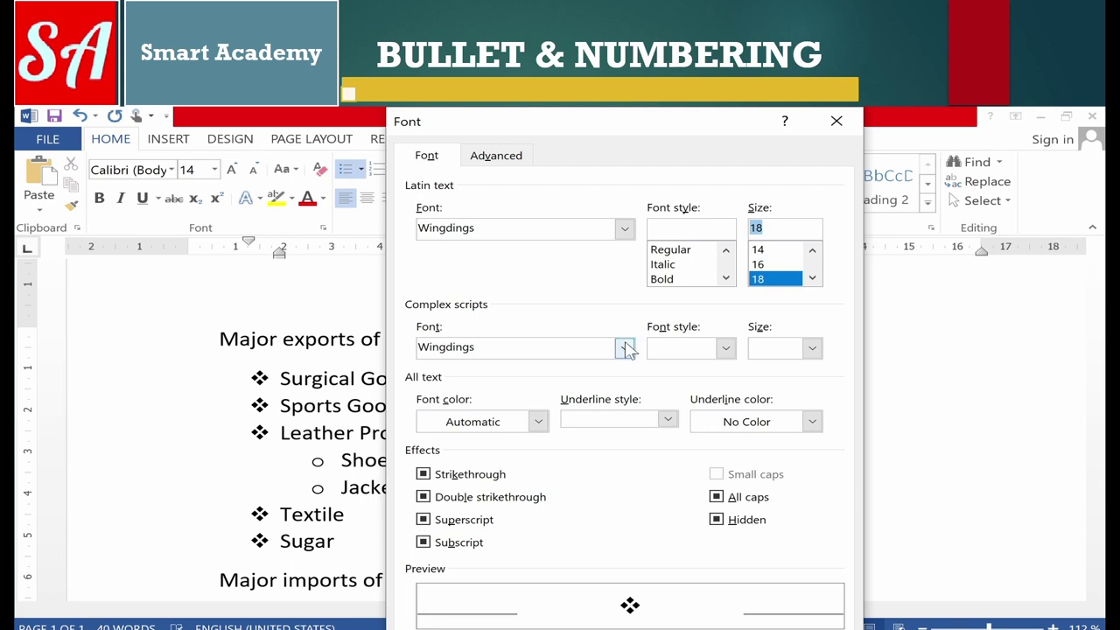
pyautogui.click(539, 421)
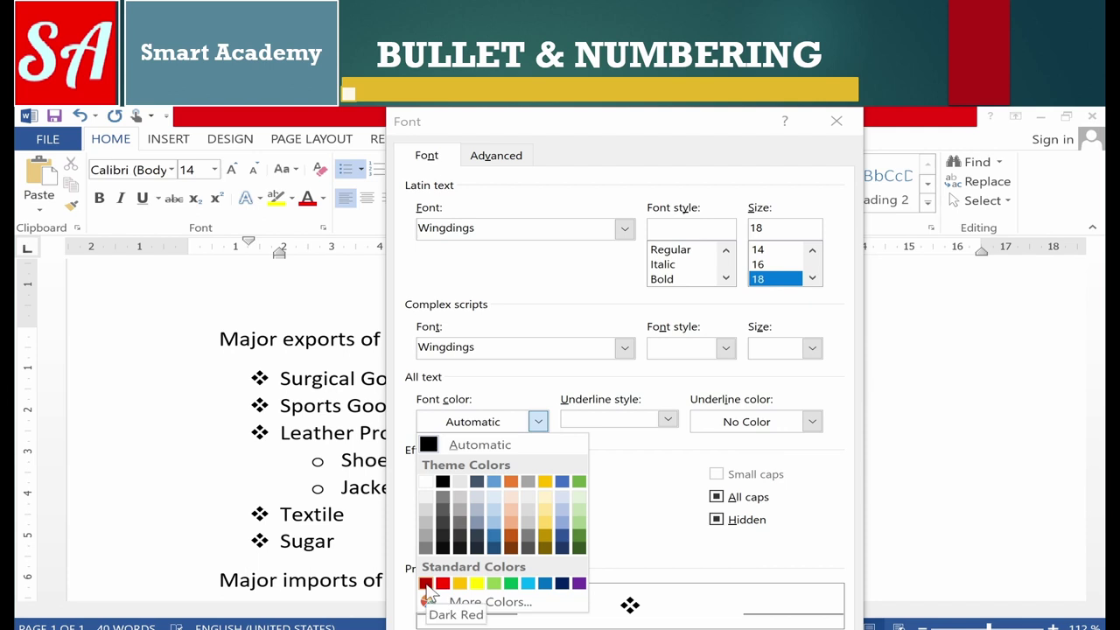
pyautogui.click(426, 584)
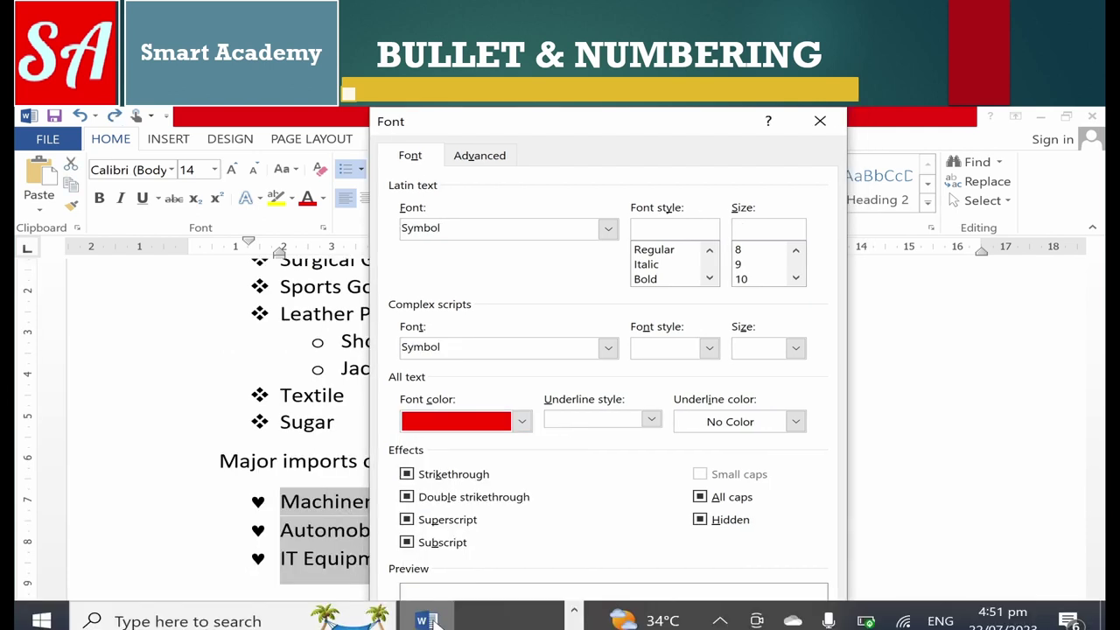
pyautogui.press('Return')
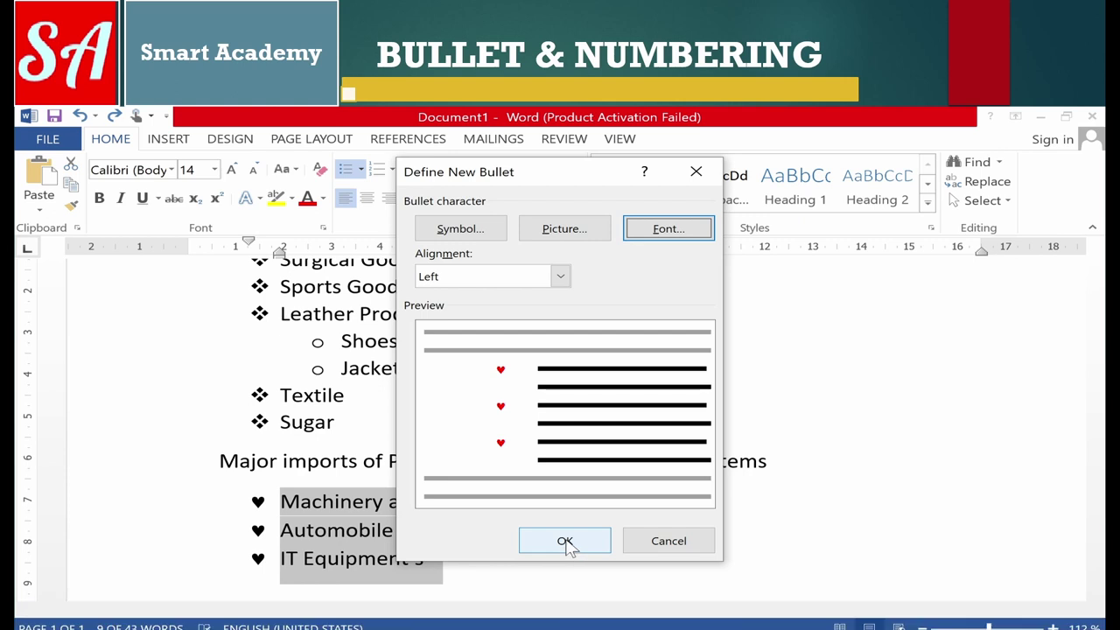
pyautogui.click(565, 543)
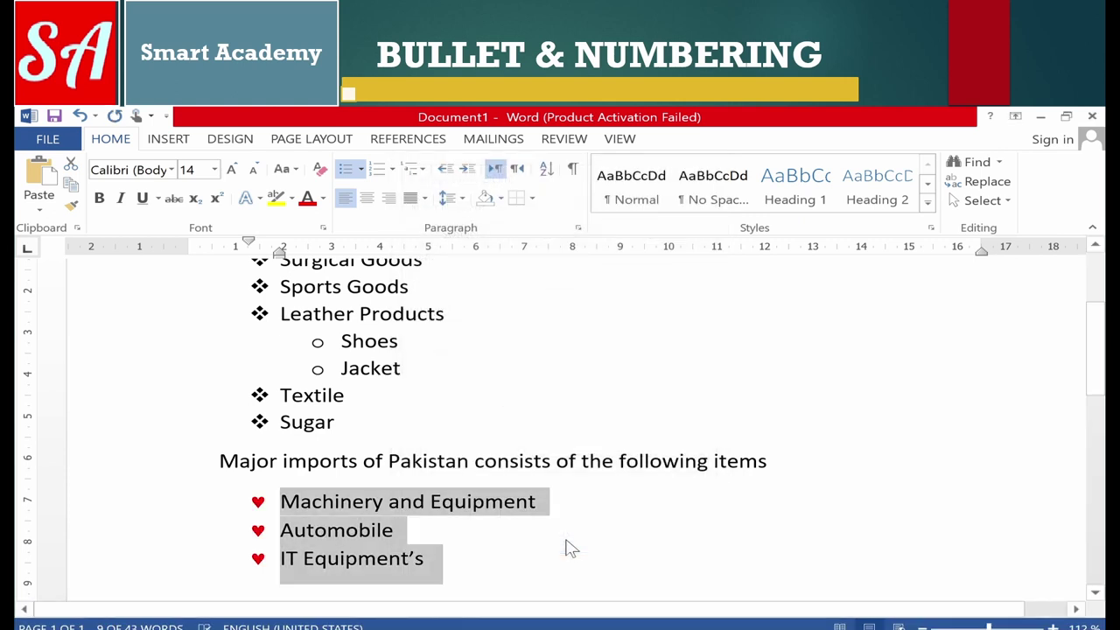
# Clear the document, paste the numbering topics, and select them up to 'What is Numbering?'
pyautogui.hotkey('ctrl', 'a')
pyautogui.press('Delete')
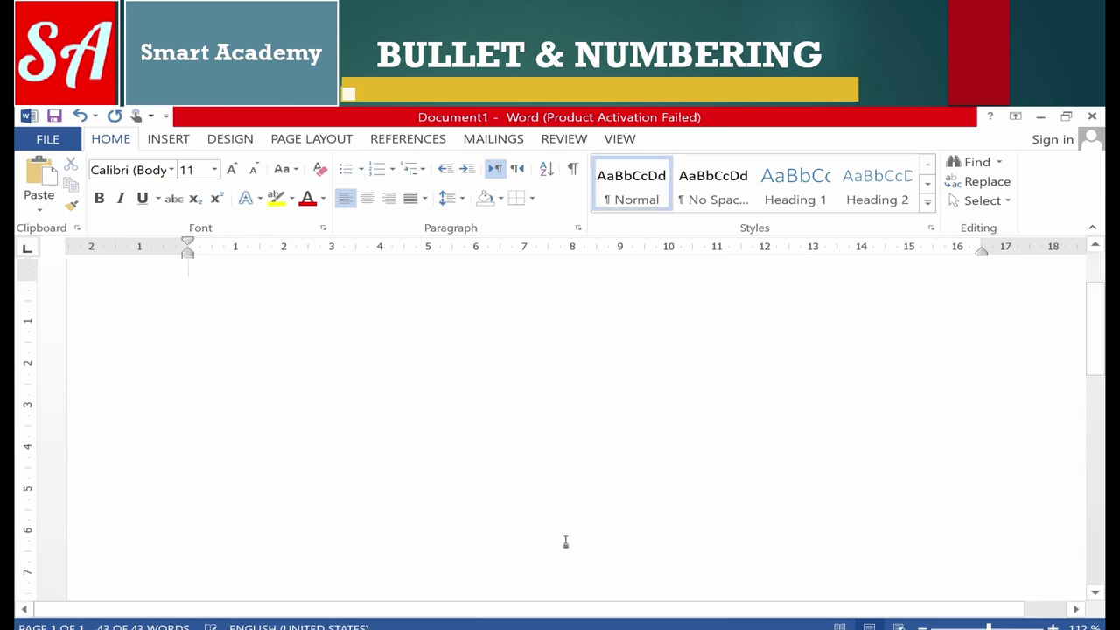
pyautogui.hotkey('ctrl', 'v')
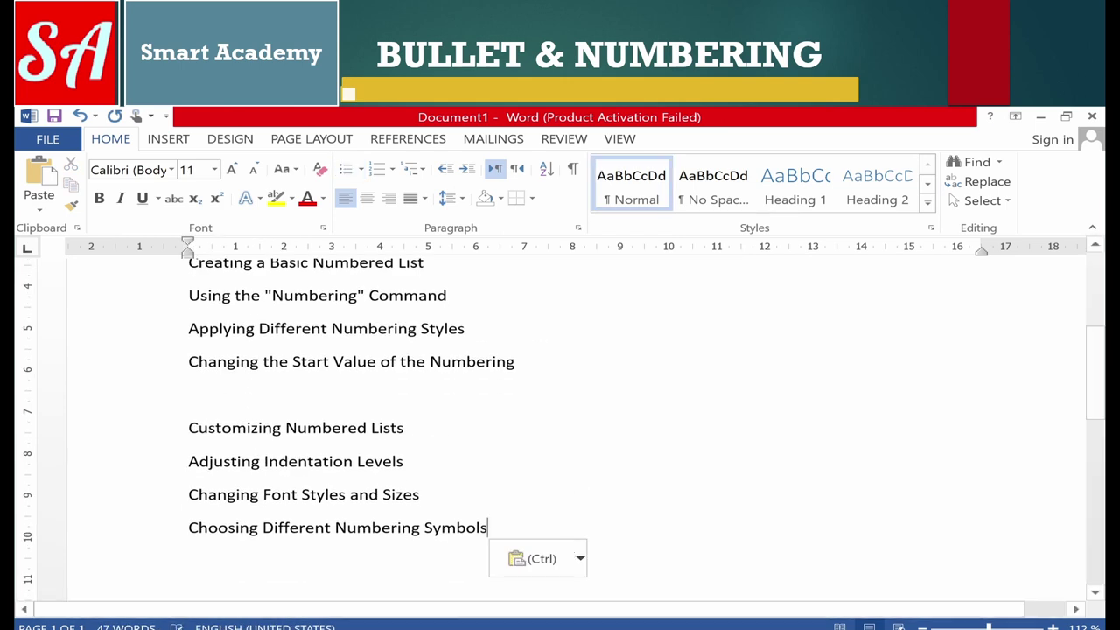
pyautogui.hotkey('ctrl', 'shift', 'Up')
pyautogui.hotkey('ctrl', 'shift', 'Up')
pyautogui.hotkey('ctrl', 'shift', 'Up')
pyautogui.hotkey('ctrl', 'shift', 'Up')
pyautogui.hotkey('ctrl', 'shift', 'Up')
pyautogui.hotkey('ctrl', 'shift', 'Up')
pyautogui.hotkey('ctrl', 'shift', 'Up')
pyautogui.hotkey('ctrl', 'shift', 'Up')
pyautogui.hotkey('ctrl', 'shift', 'Up')
pyautogui.hotkey('ctrl', 'shift', 'Up')
pyautogui.hotkey('ctrl', 'shift', 'Up')
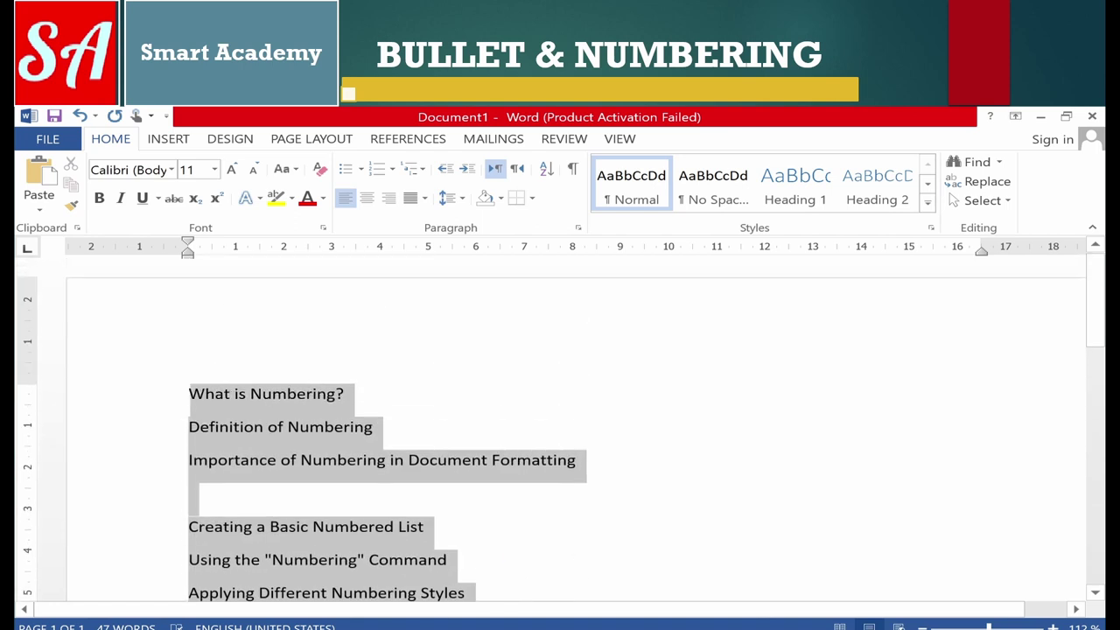
# Number the pasted topic lines 1 to 7 using the 1. 2. 3. format
pyautogui.click(393, 173)
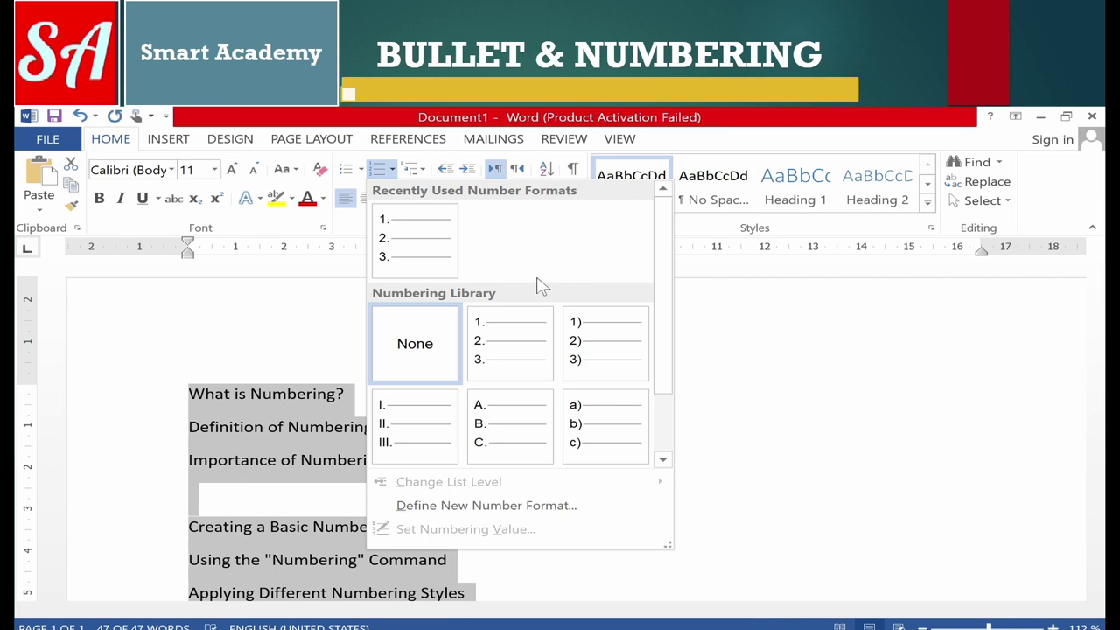
pyautogui.click(522, 348)
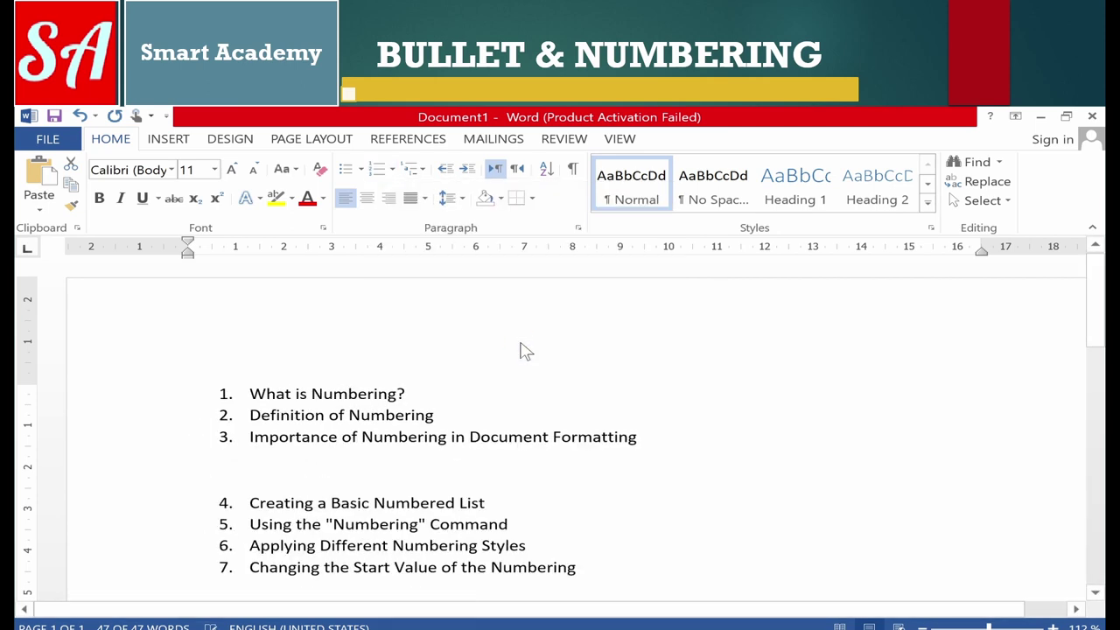
pyautogui.click(374, 438)
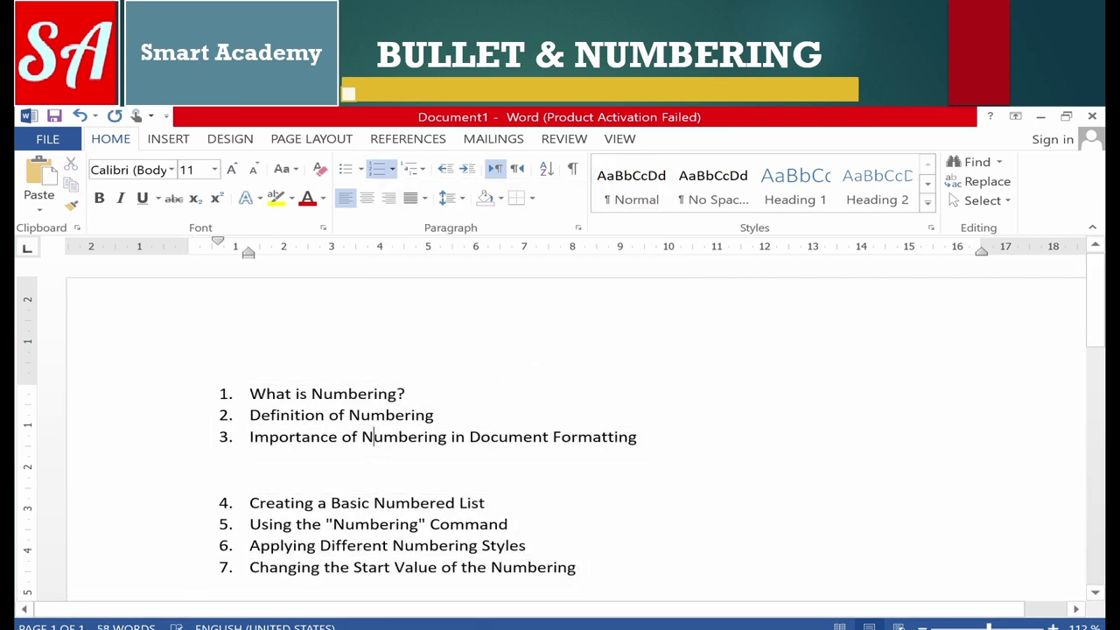
# Check the first three numbered items and place the cursor at the start of Definition of Numbering
pyautogui.moveTo(251, 393); pyautogui.dragTo(347, 462)
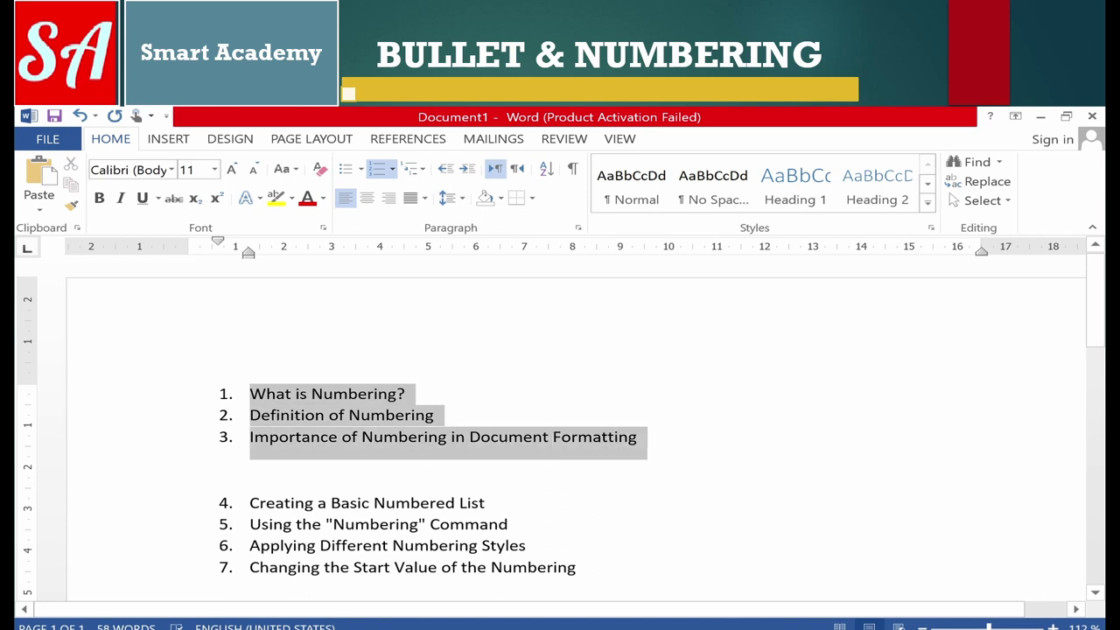
pyautogui.click(312, 454)
pyautogui.moveTo(250, 415); pyautogui.dragTo(648, 449)
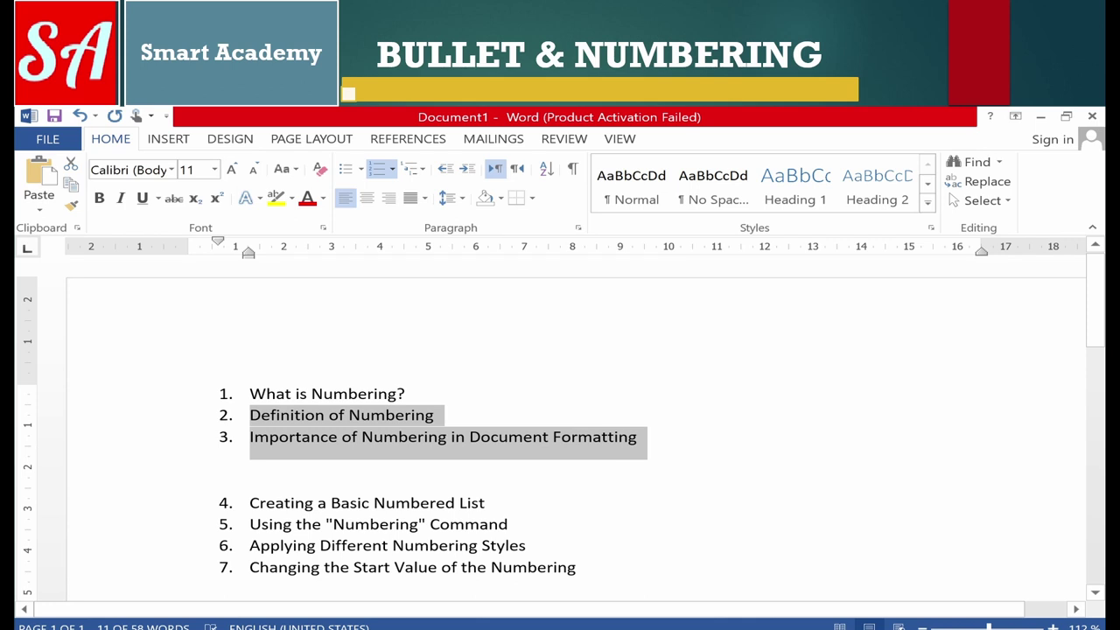
pyautogui.moveTo(249, 394); pyautogui.dragTo(416, 394)
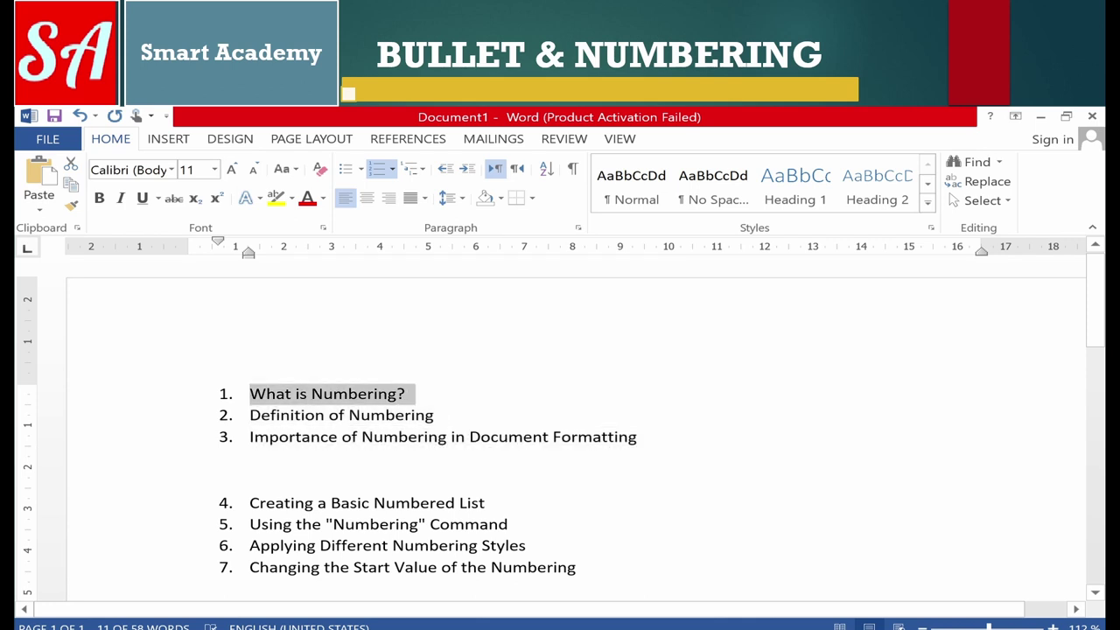
pyautogui.click(250, 414)
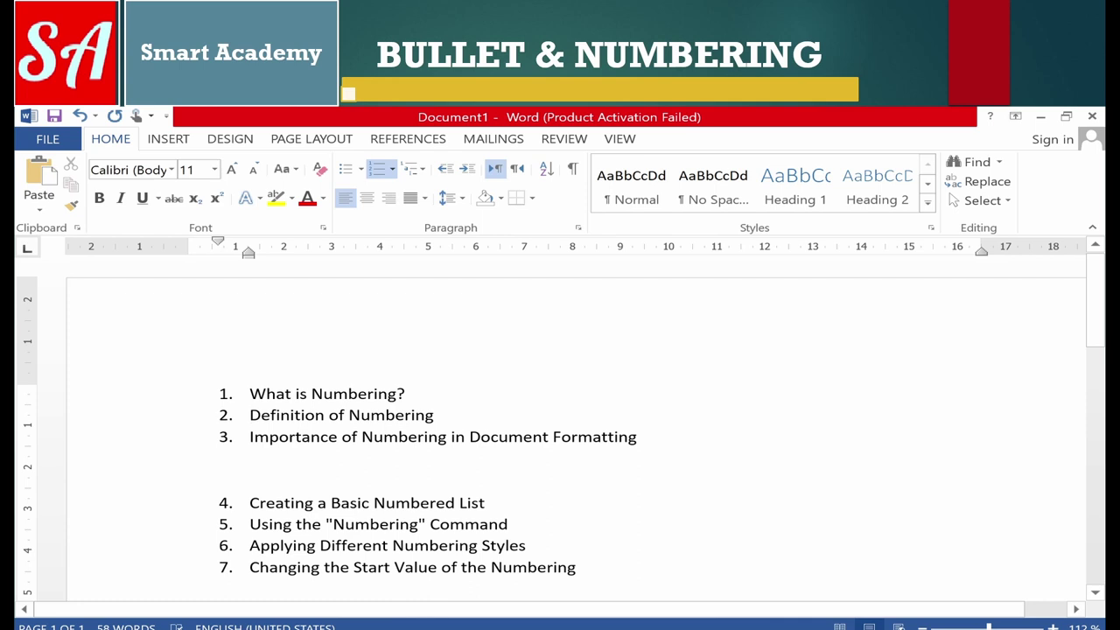
# Renumber Definition of Numbering and Importance of Numbering as sub-items 1.1 and 1.2
pyautogui.press('BackSpace')
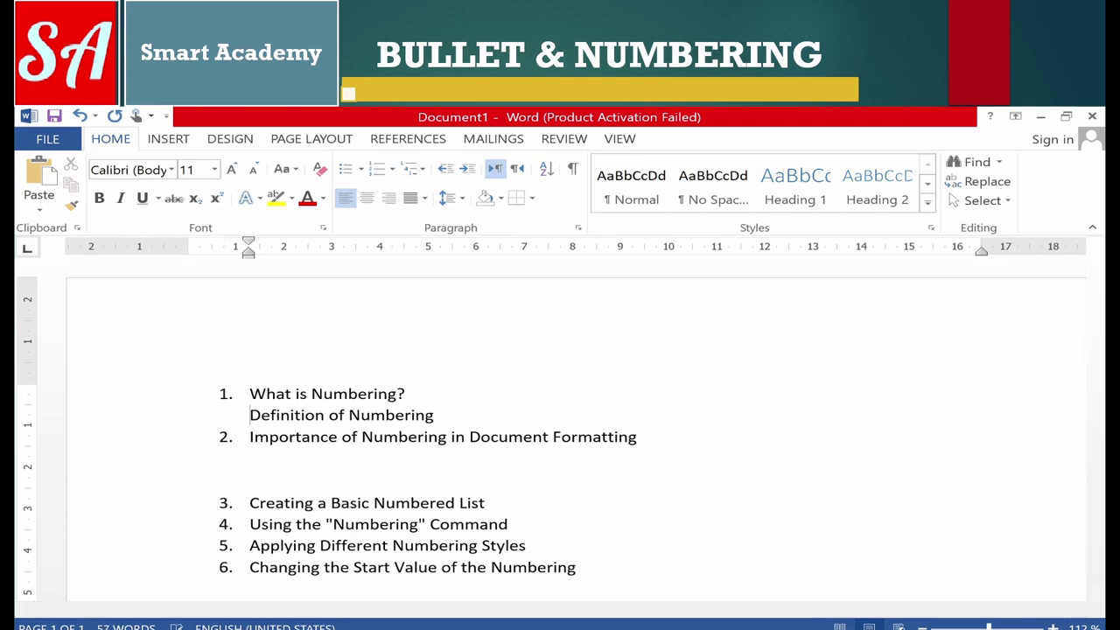
pyautogui.write('1')
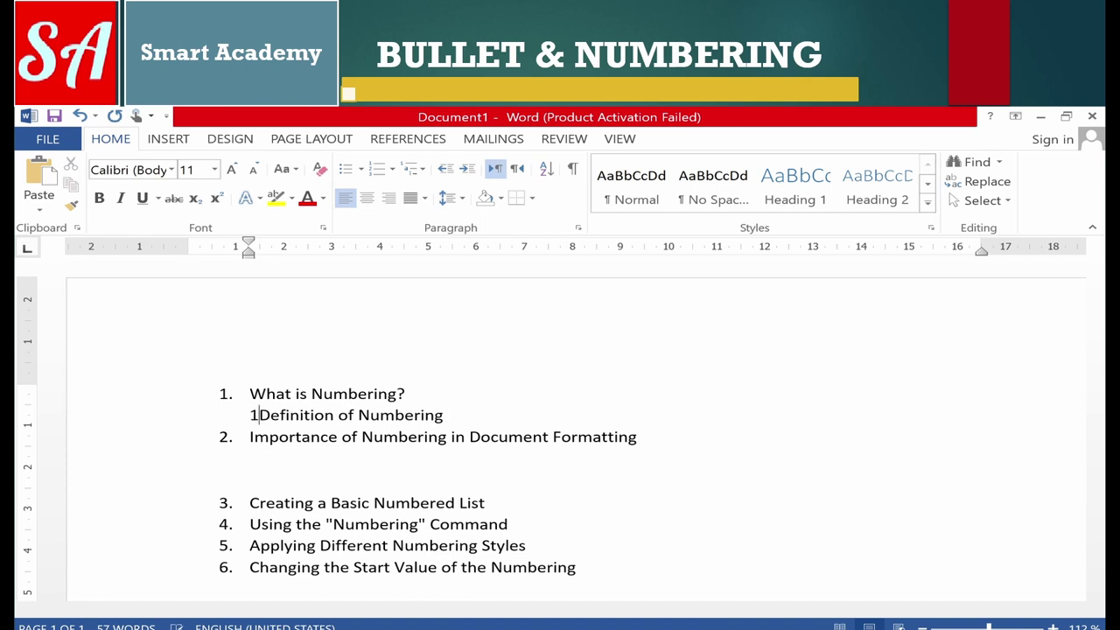
pyautogui.write('.1')
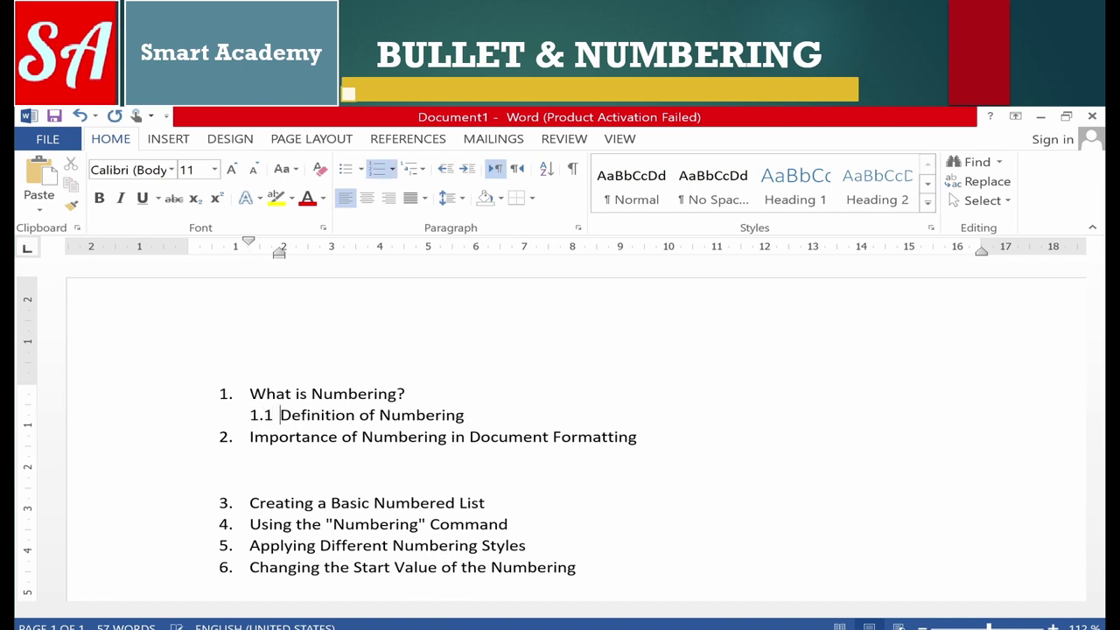
pyautogui.click(250, 436)
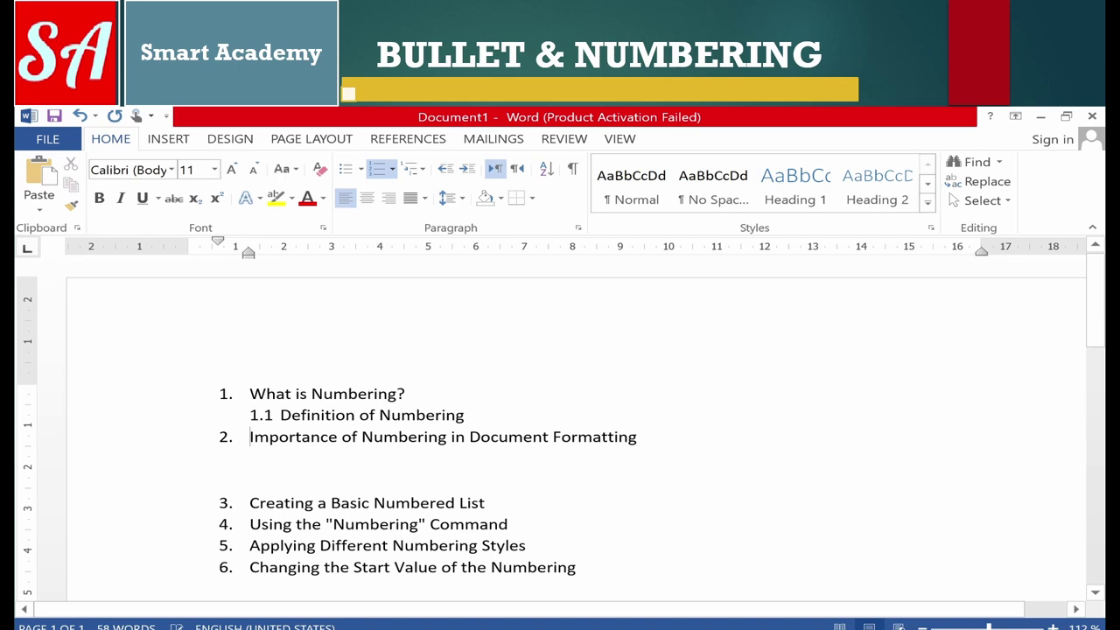
pyautogui.press('BackSpace')
pyautogui.press('BackSpace')
pyautogui.press('BackSpace')
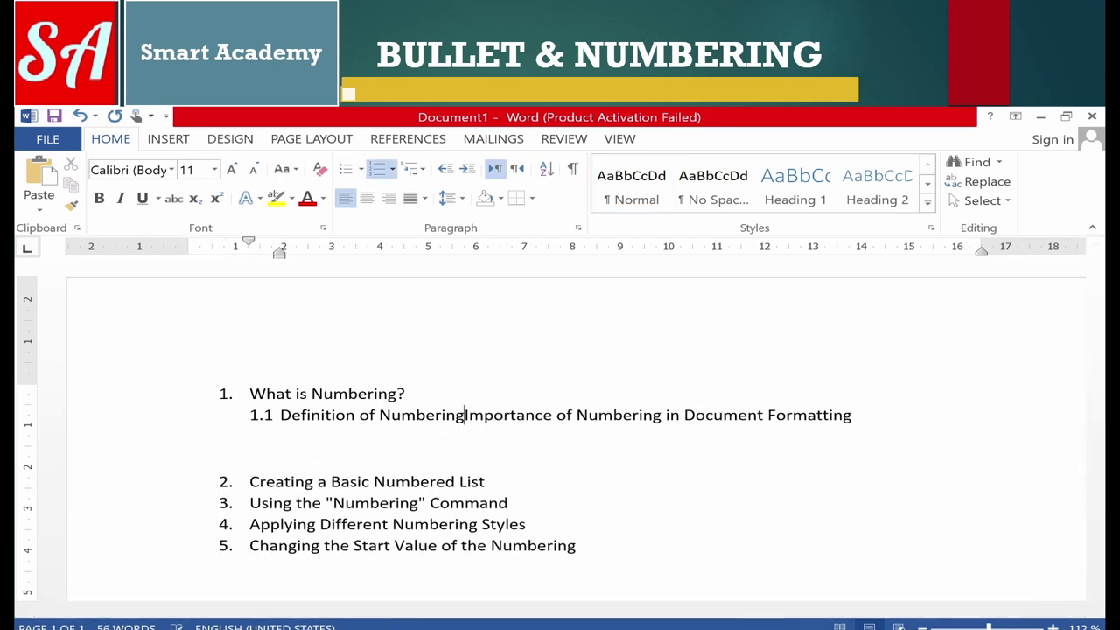
pyautogui.press('Return')
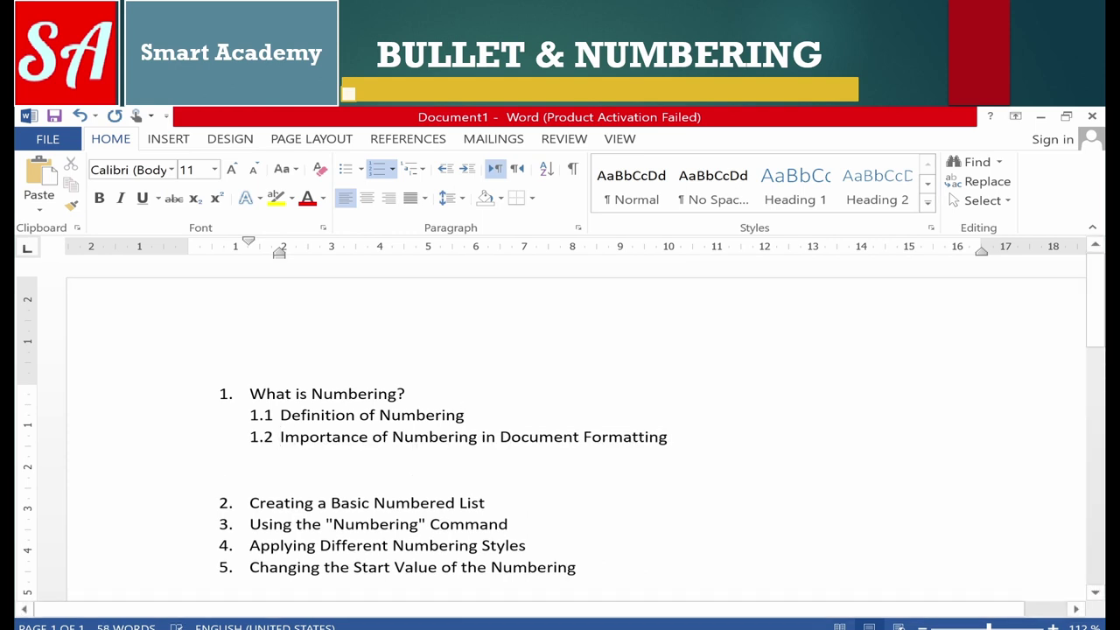
# Add placeholder sub-items 1.3 'kjdkljfkld' and 1.4 'Lkkjkljfkl;d' after item 1.2
pyautogui.click(668, 436)
pyautogui.press('Return')
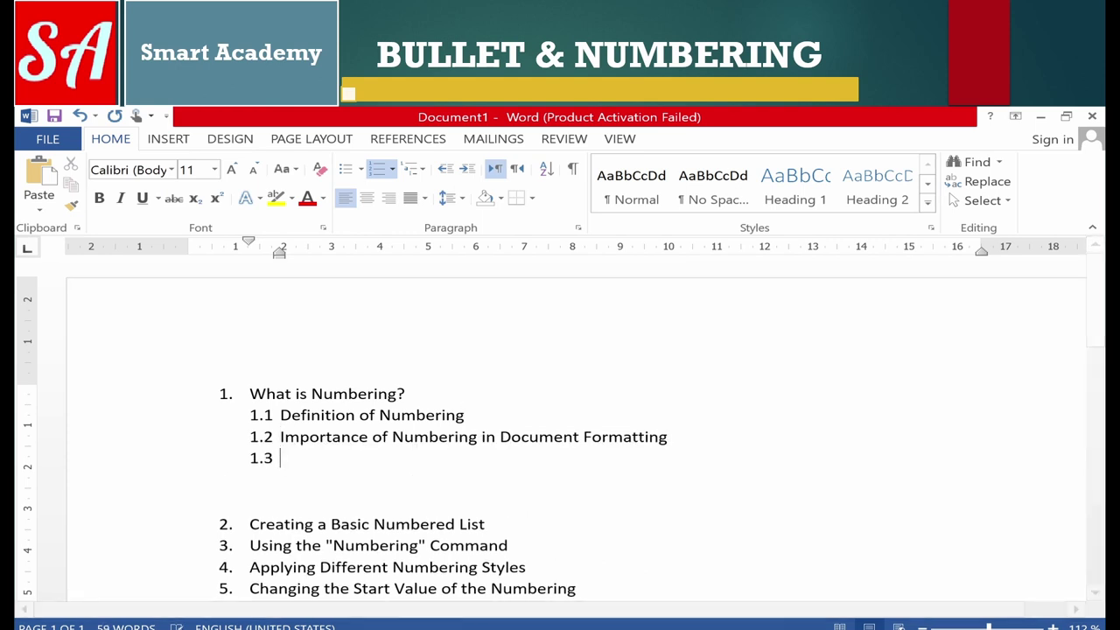
pyautogui.write('kjdkljfkld')
pyautogui.press('Return')
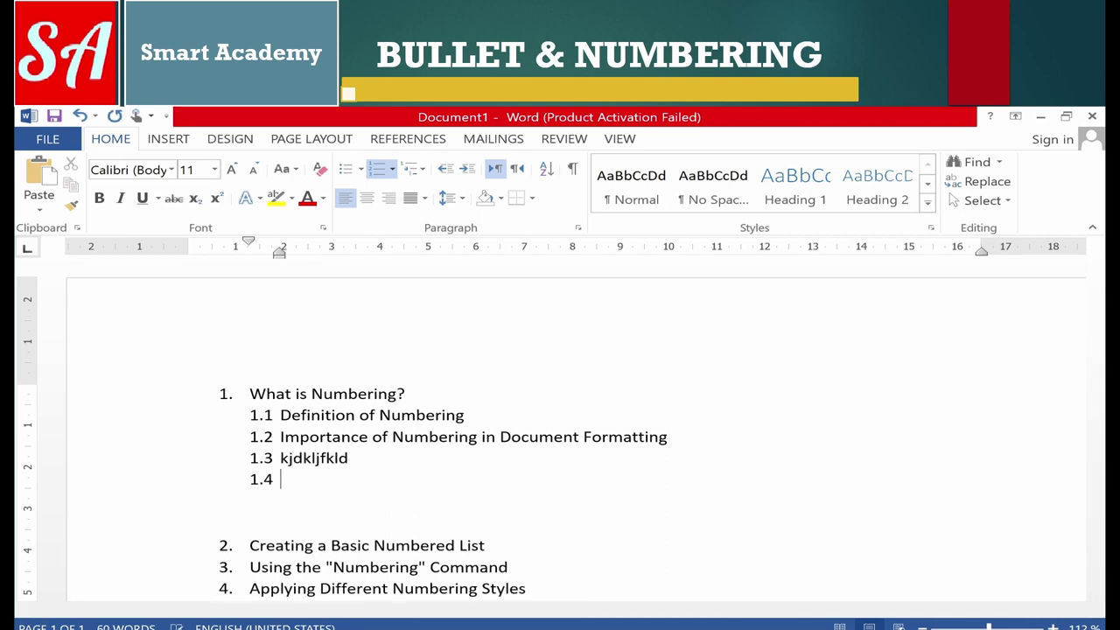
pyautogui.write('Lkkjkljfkl;d')
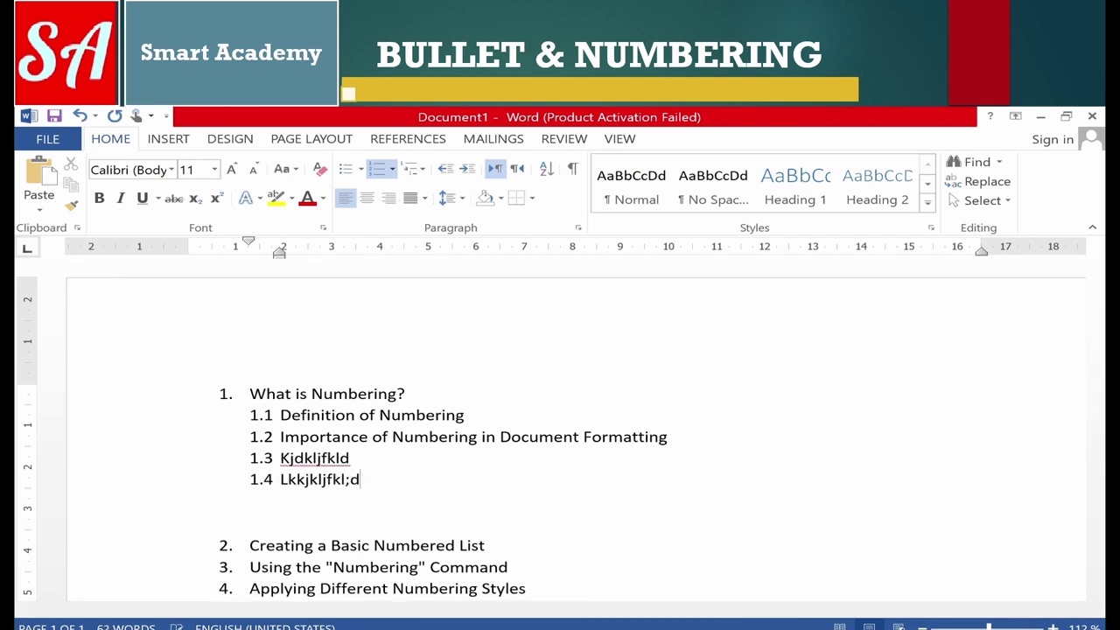
# Make Using the "Numbering" Command sub-item 2.1 under Creating a Basic Numbered List
pyautogui.click(246, 531)
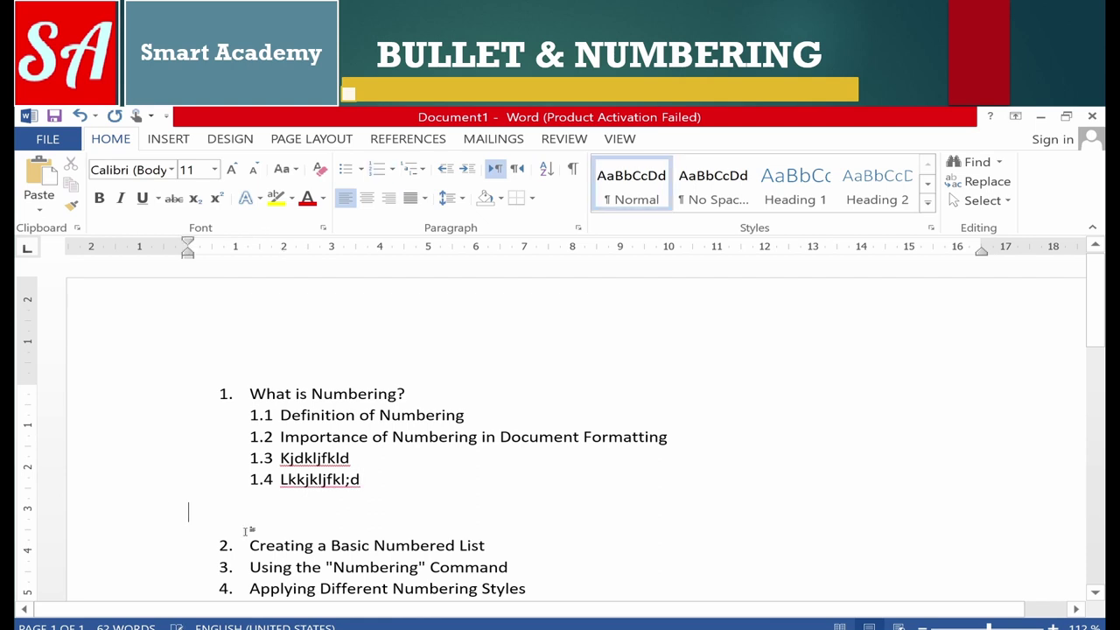
pyautogui.moveTo(249, 545); pyautogui.dragTo(495, 546)
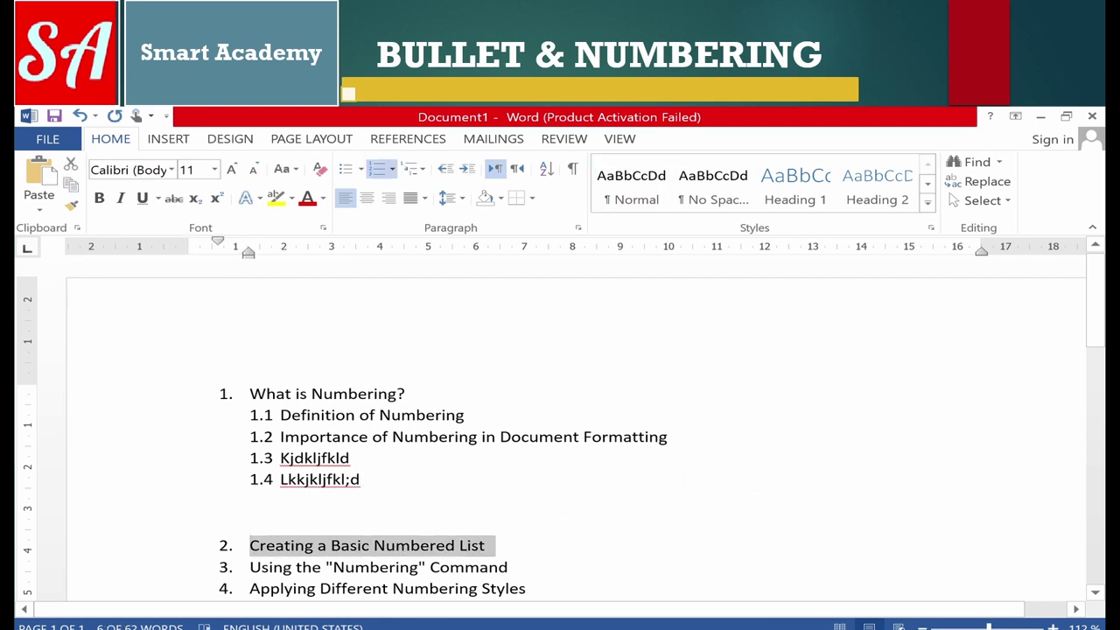
pyautogui.moveTo(250, 567); pyautogui.dragTo(520, 590)
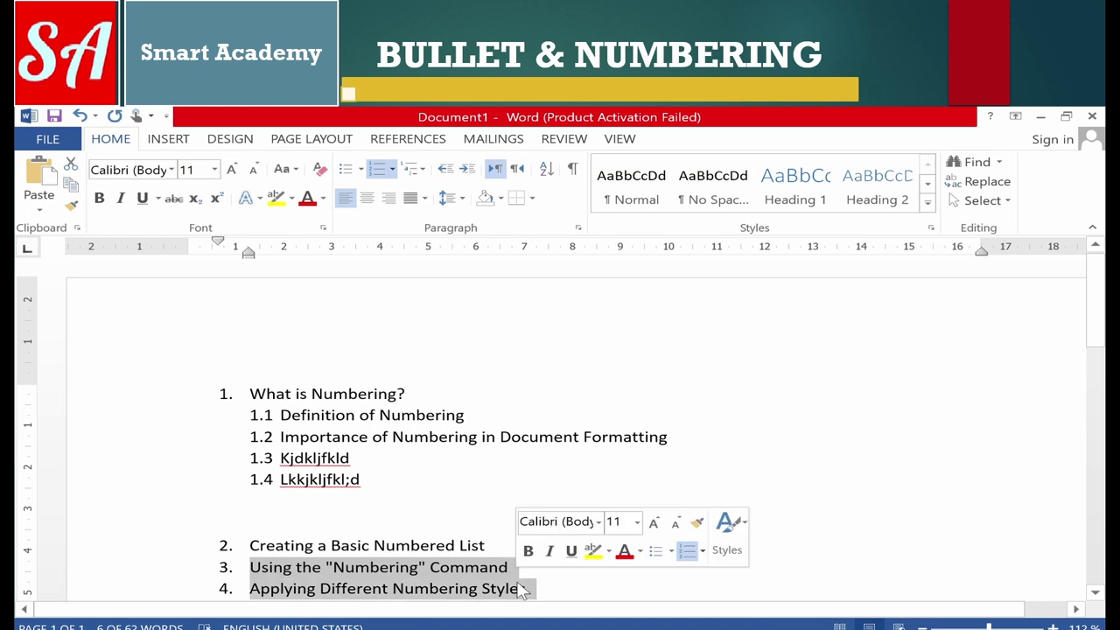
pyautogui.click(249, 571)
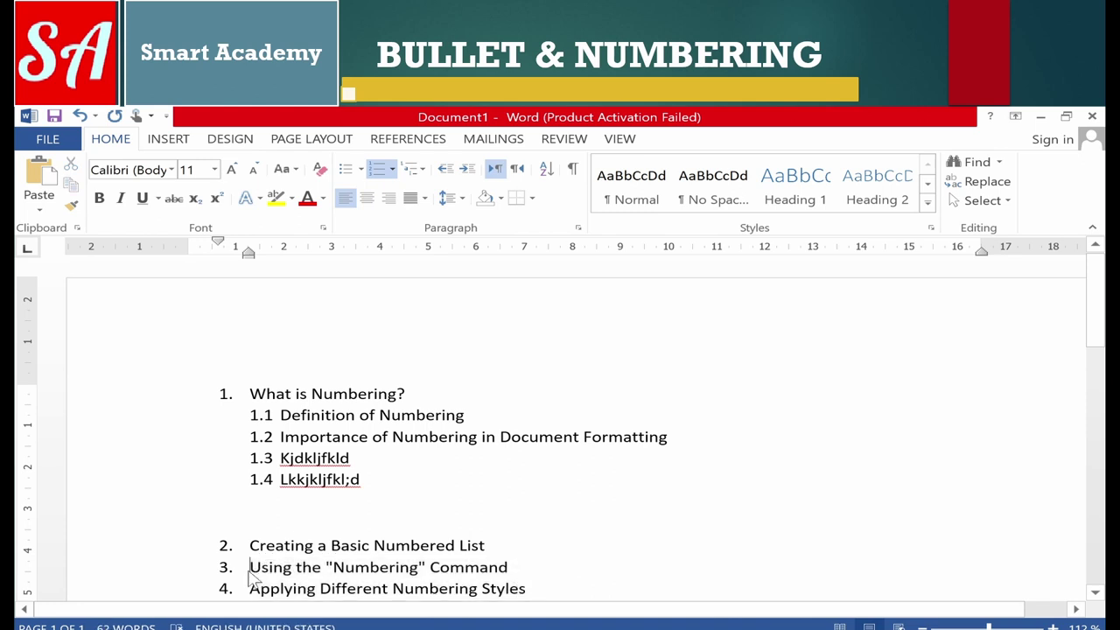
pyautogui.press('BackSpace')
pyautogui.write('2')
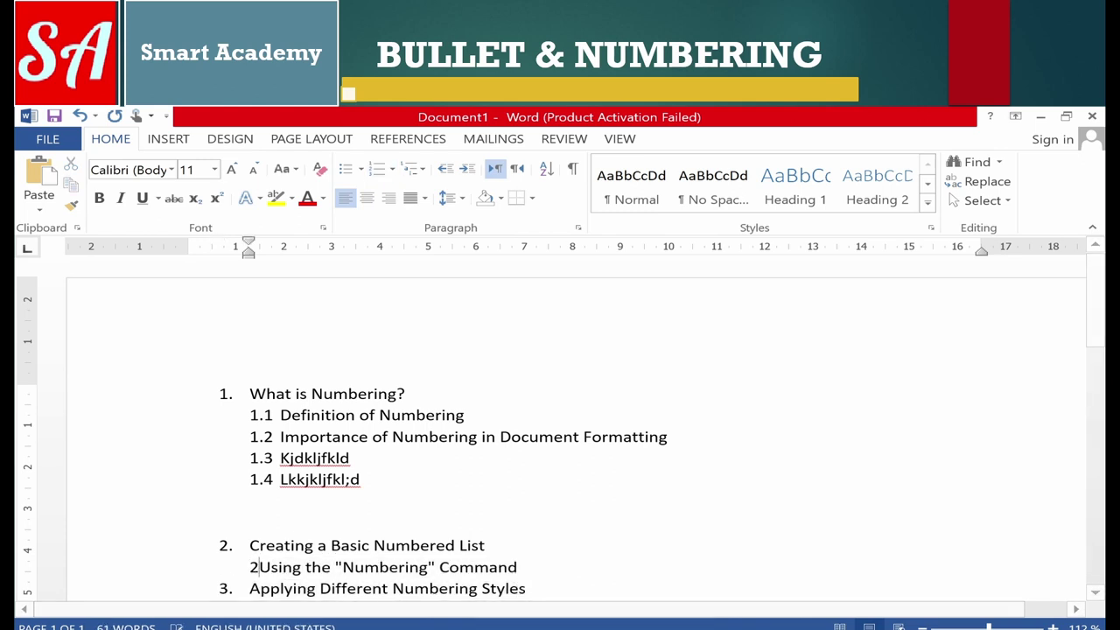
pyautogui.write('.1')
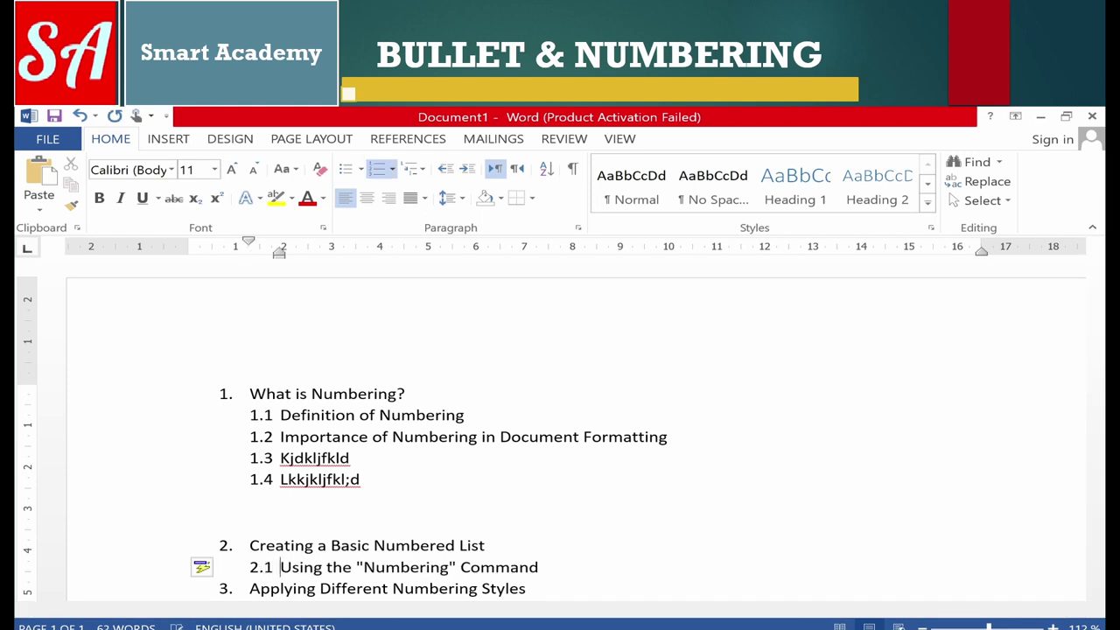
# Turn Applying Different Numbering Styles into sub-item 2.2 below 2.1
pyautogui.click(249, 588)
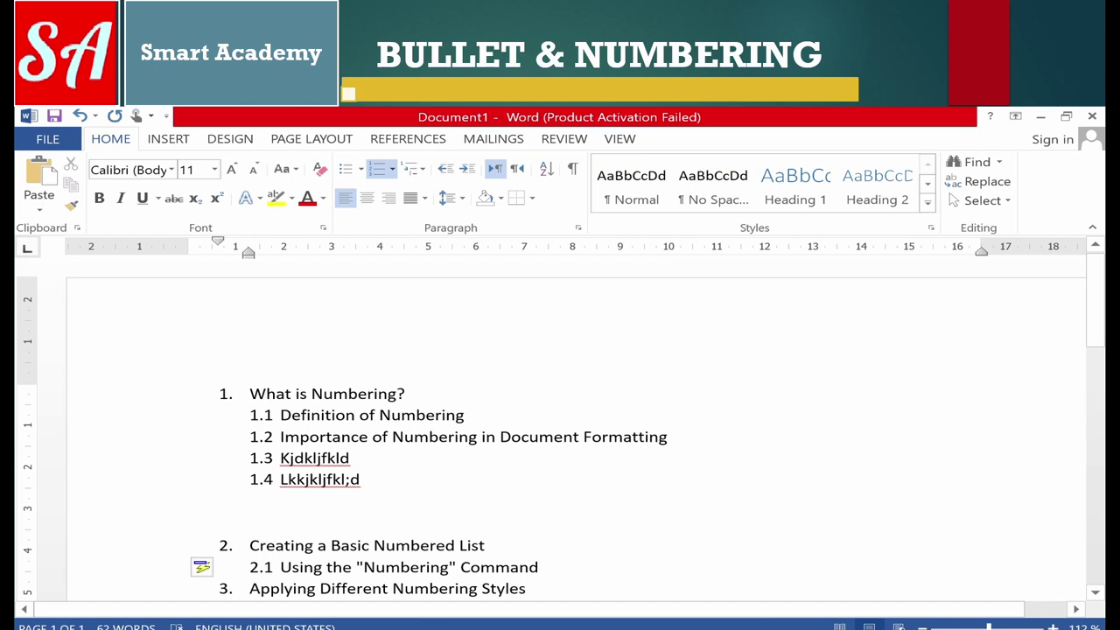
pyautogui.press('BackSpace')
pyautogui.press('BackSpace')
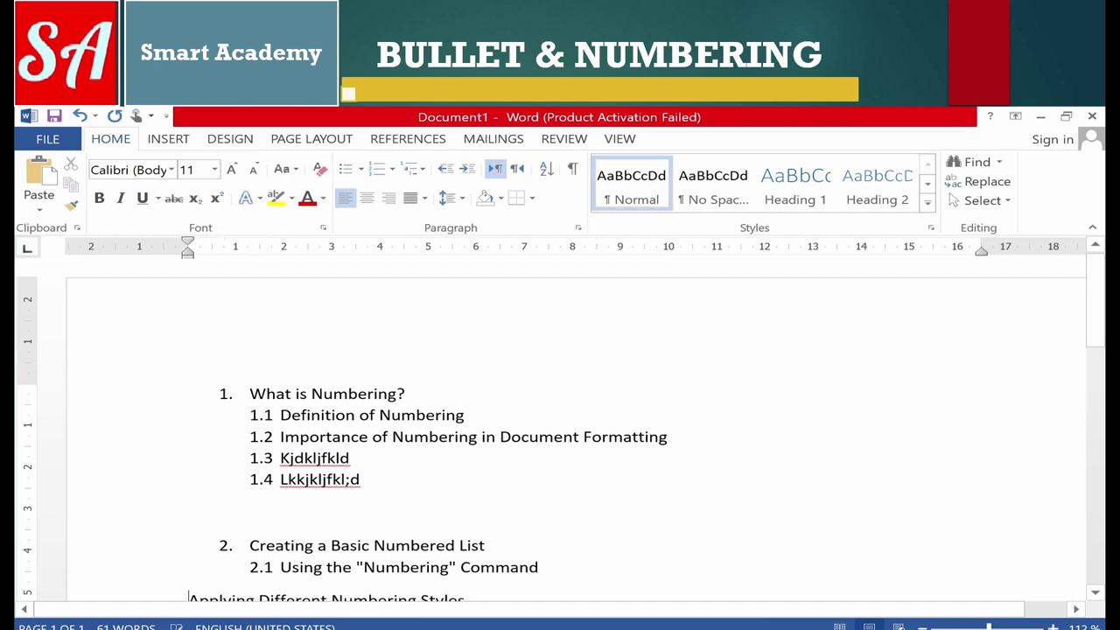
pyautogui.press('BackSpace')
pyautogui.press('Return')
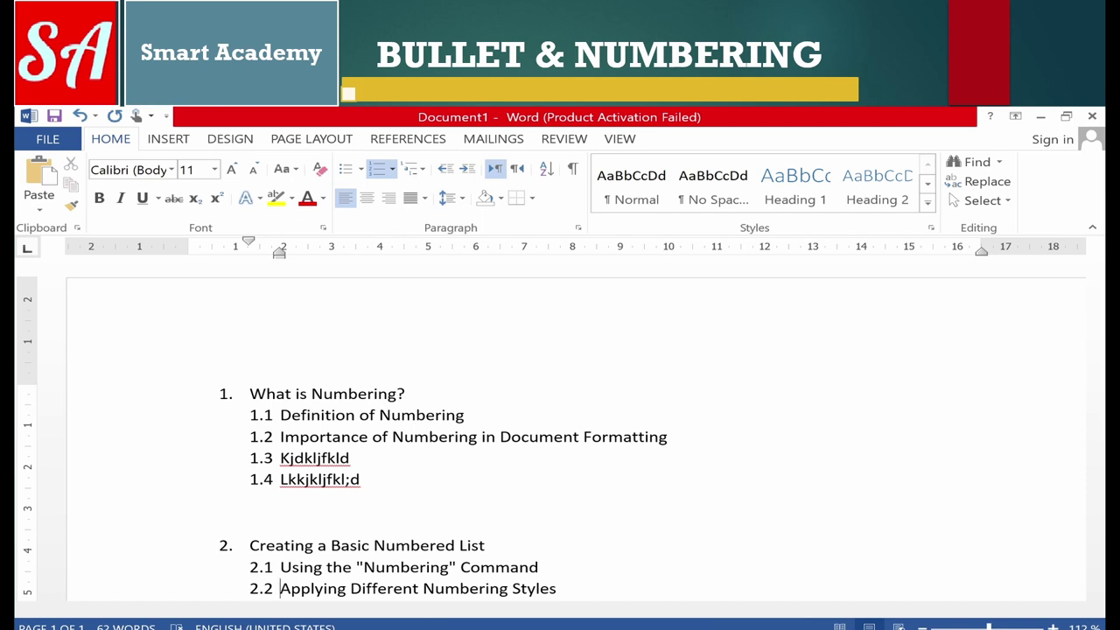
# Replace the whole outline with five sample paragraphs generated by =rand(5)
pyautogui.hotkey('ctrl', 'a')
pyautogui.press('Delete')
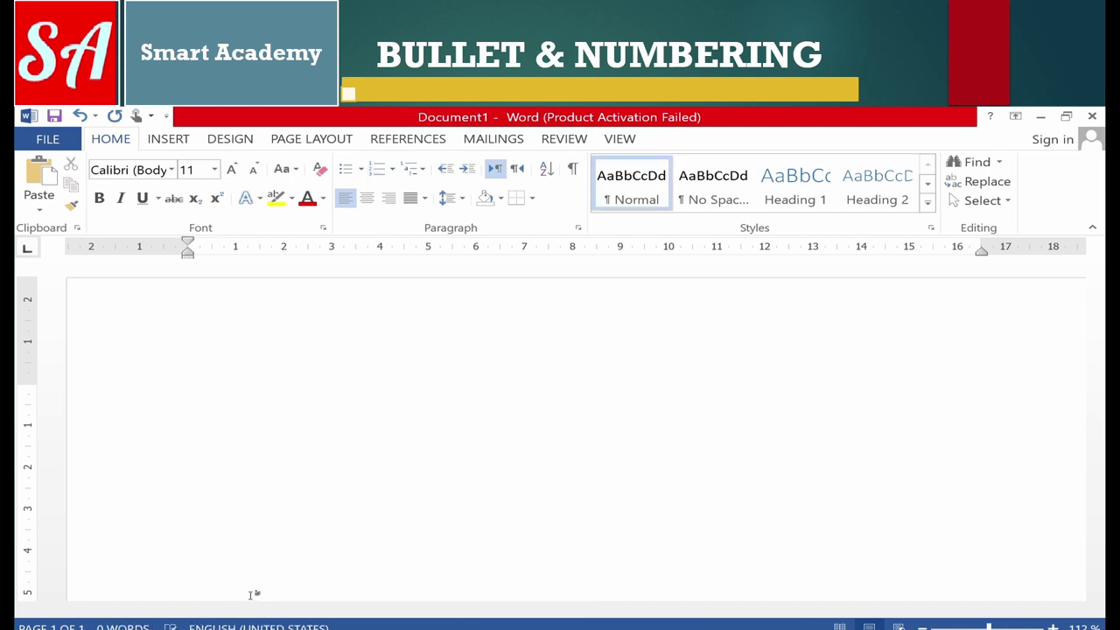
pyautogui.write('=rand ')
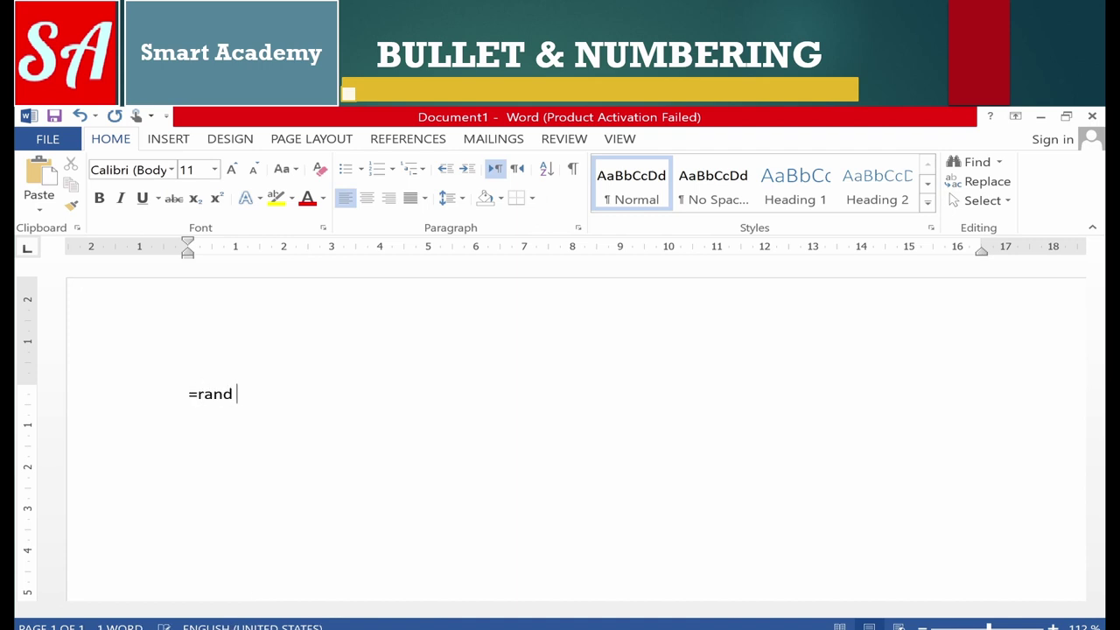
pyautogui.write('(5)')
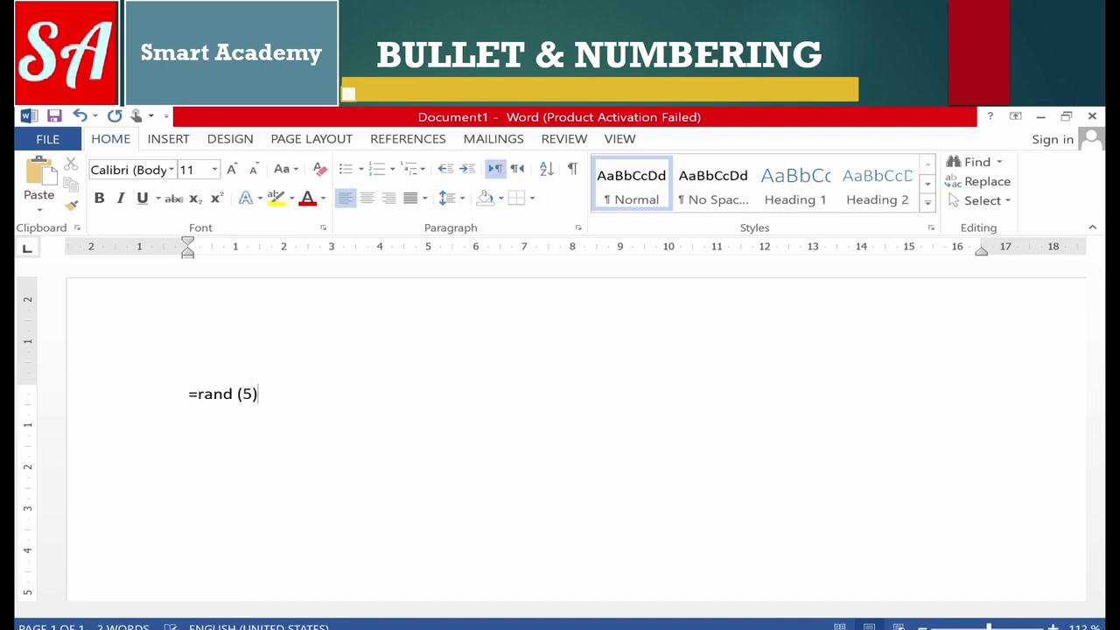
pyautogui.press('Return')
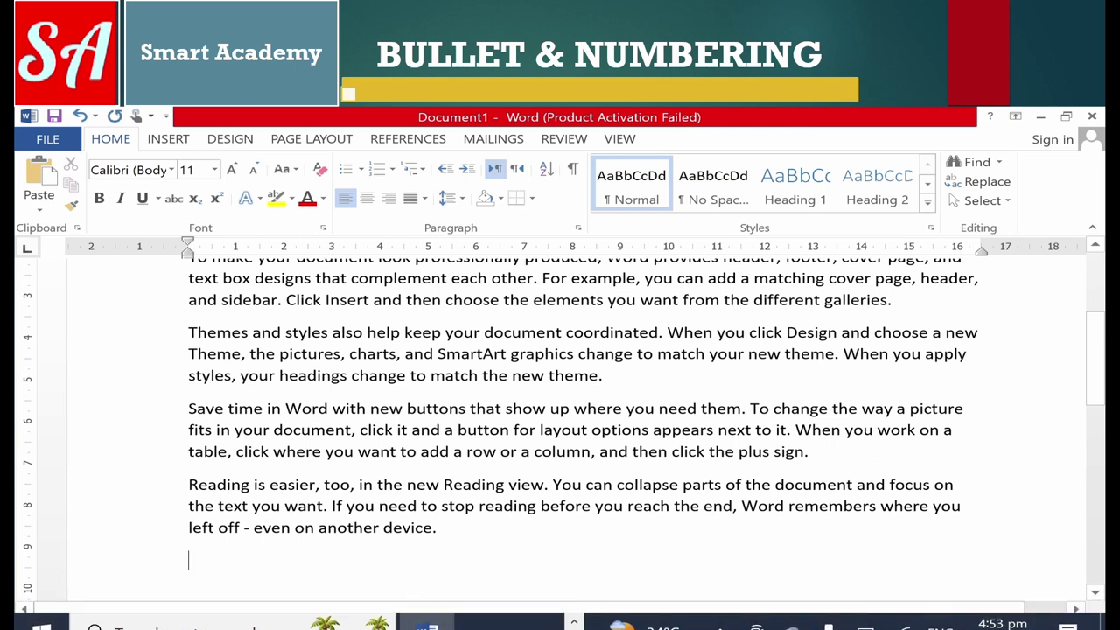
# Number all five paragraphs in 1. 2. 3. format, with the list starting at 3
pyautogui.hotkey('ctrl', 'shift', 'Home')
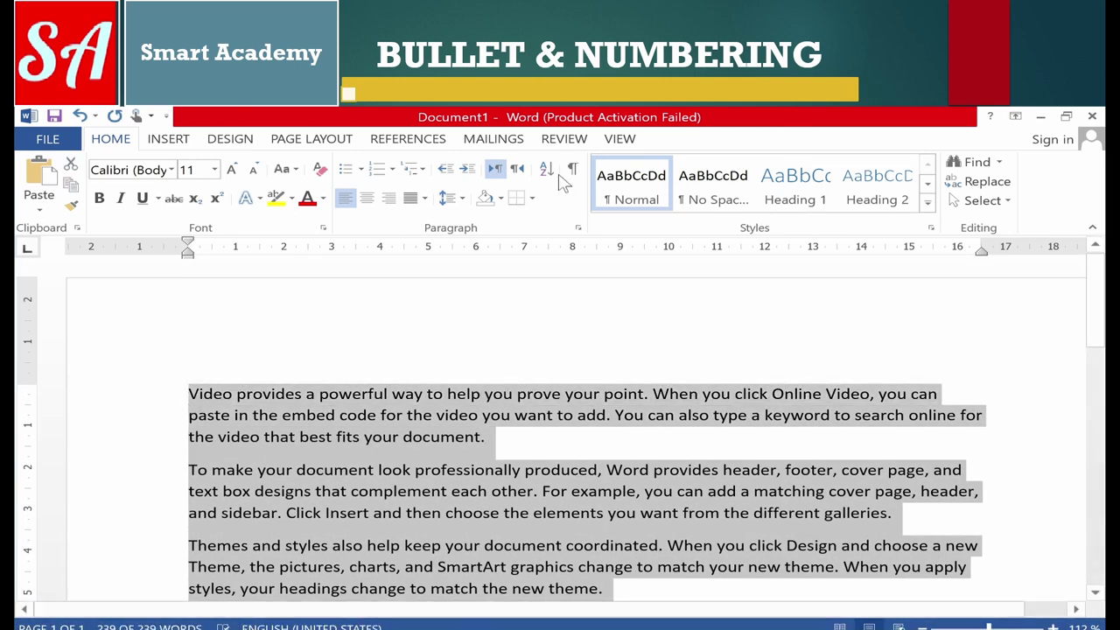
pyautogui.click(393, 169)
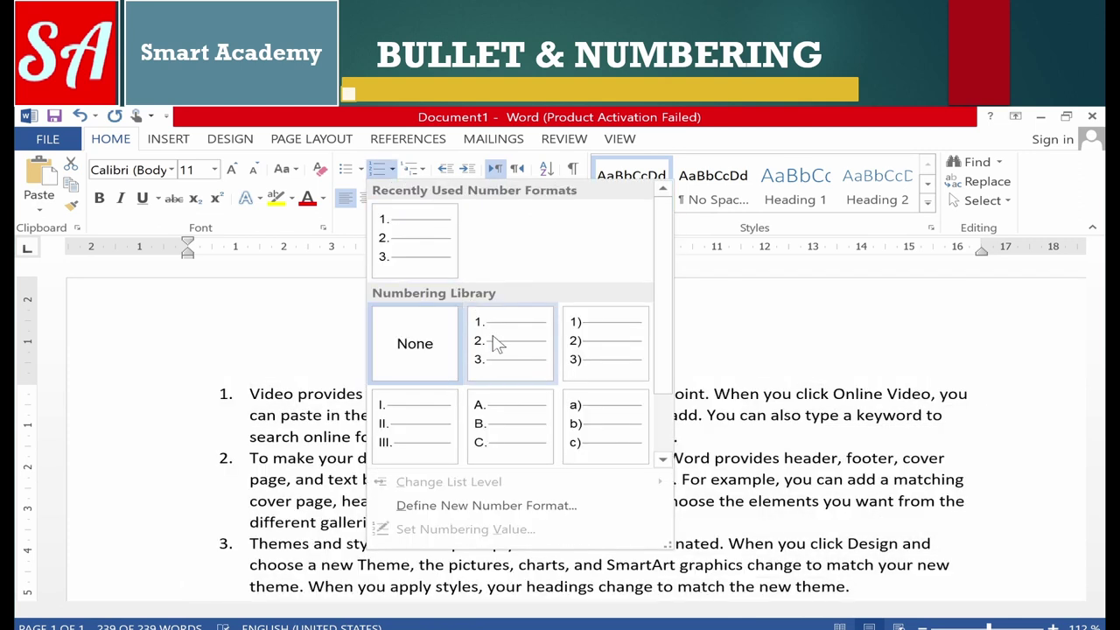
pyautogui.click(496, 343)
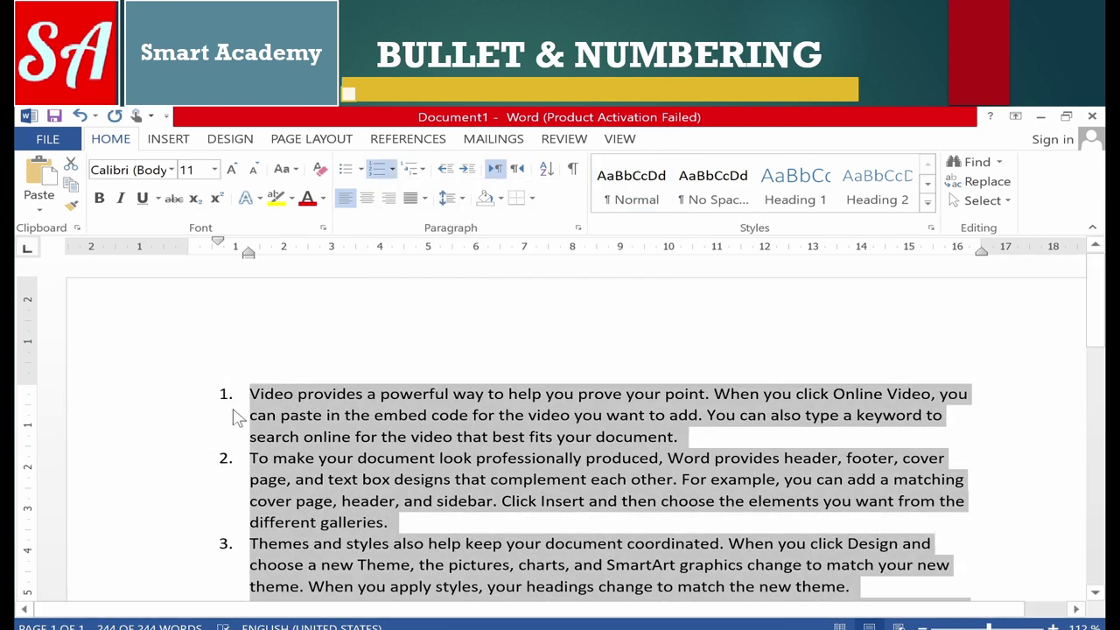
pyautogui.click(395, 173)
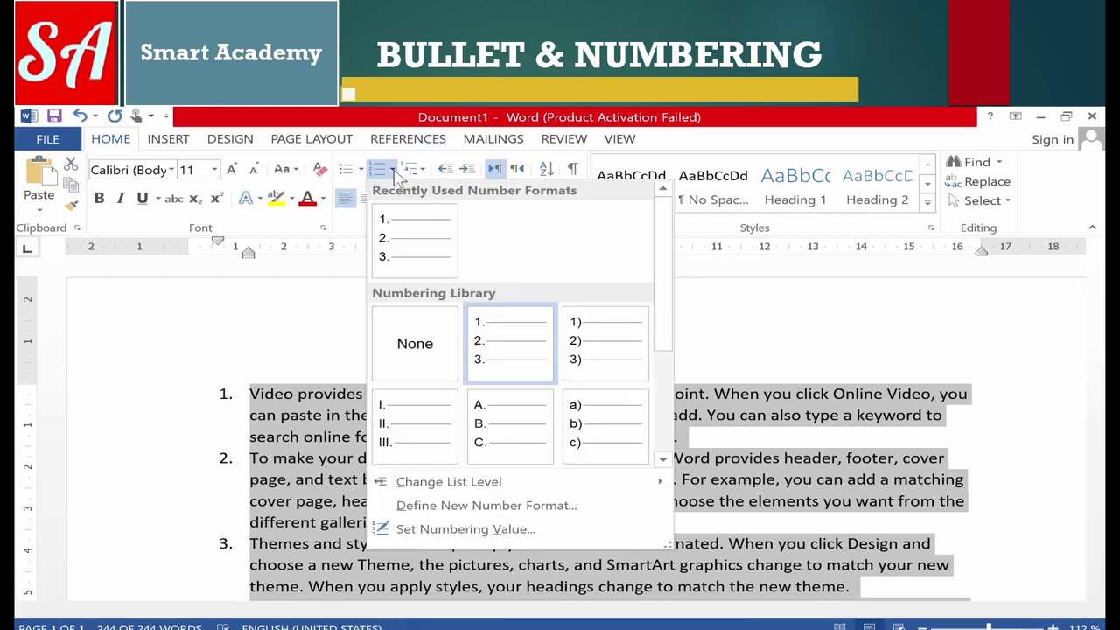
pyautogui.click(480, 530)
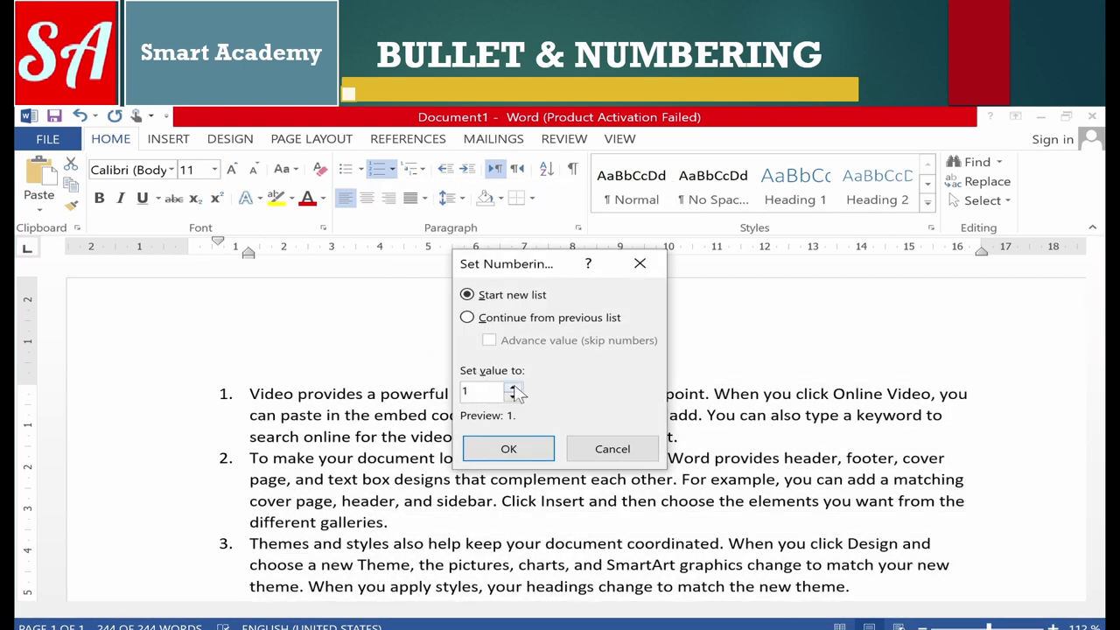
pyautogui.click(514, 387)
pyautogui.click(524, 450)
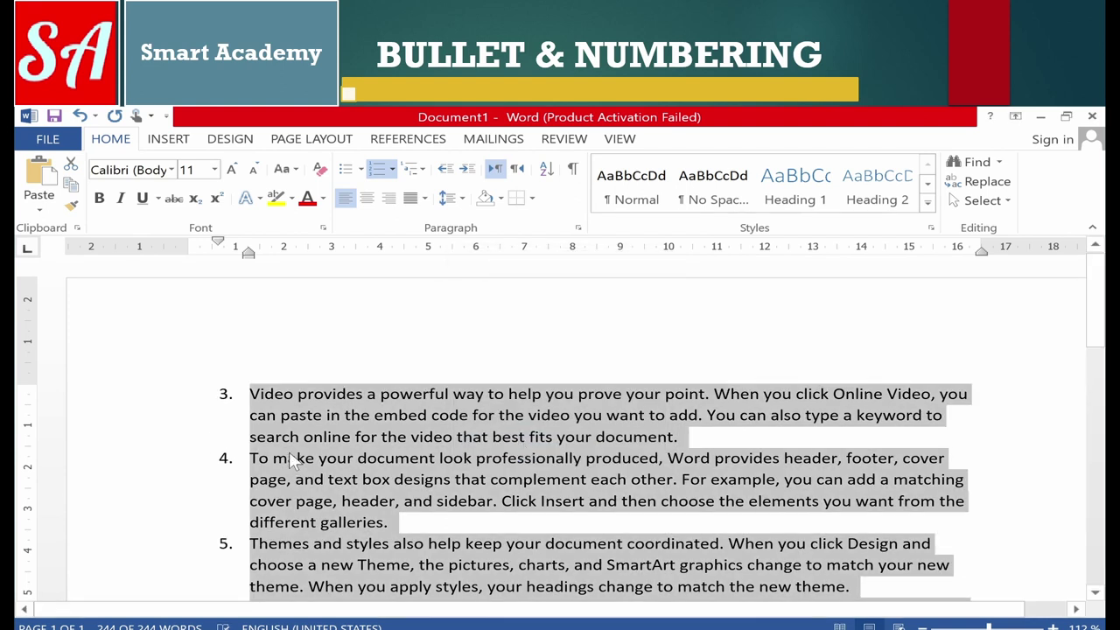
# Define a new number format with gold-yellow number font colour, leaving paragraph text black
pyautogui.scroll(-1, 293, 461)
pyautogui.scroll(-2, 293, 461)
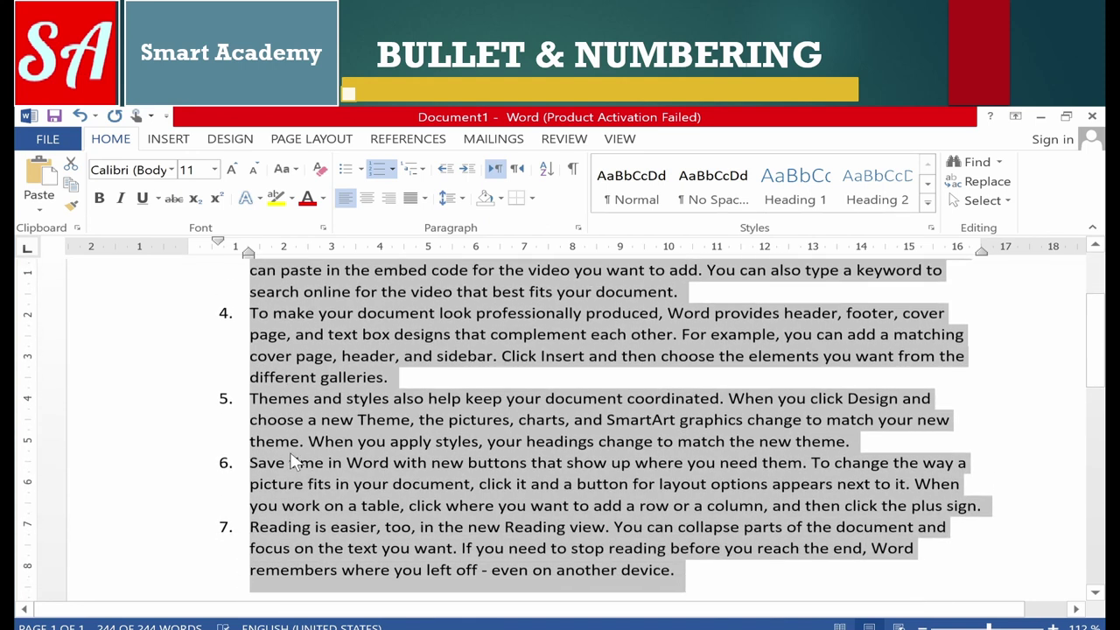
pyautogui.scroll(2, 293, 462)
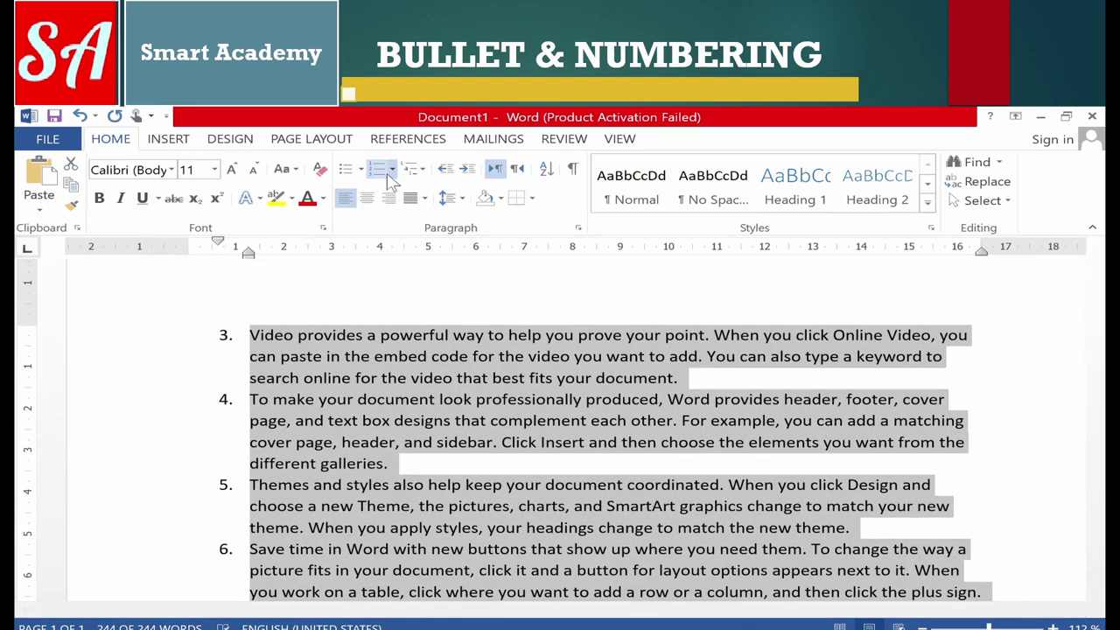
pyautogui.click(393, 169)
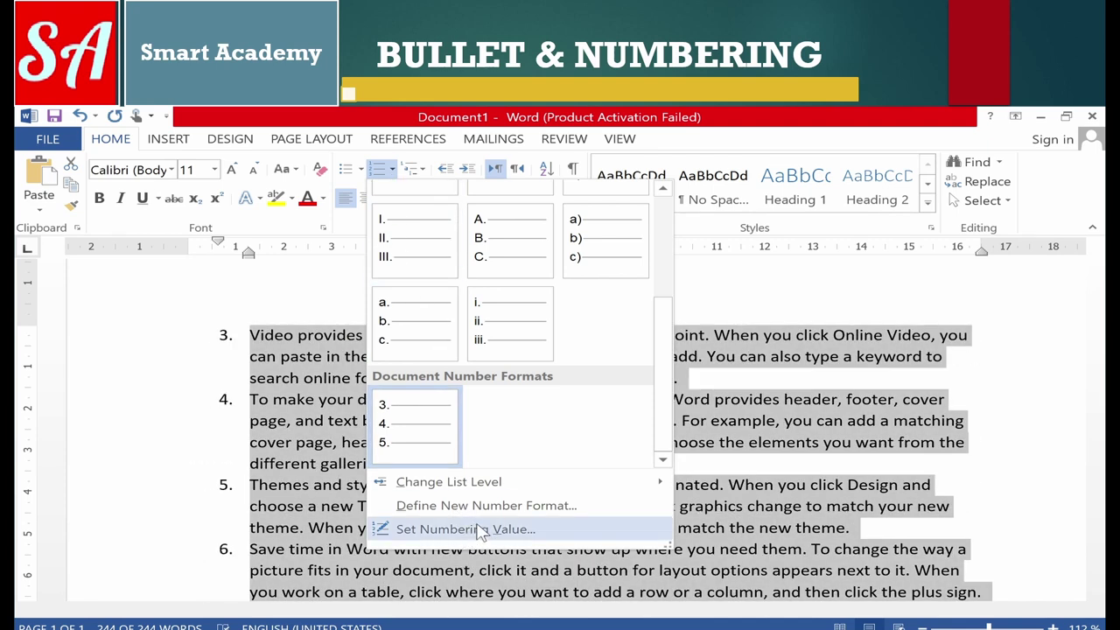
pyautogui.click(484, 506)
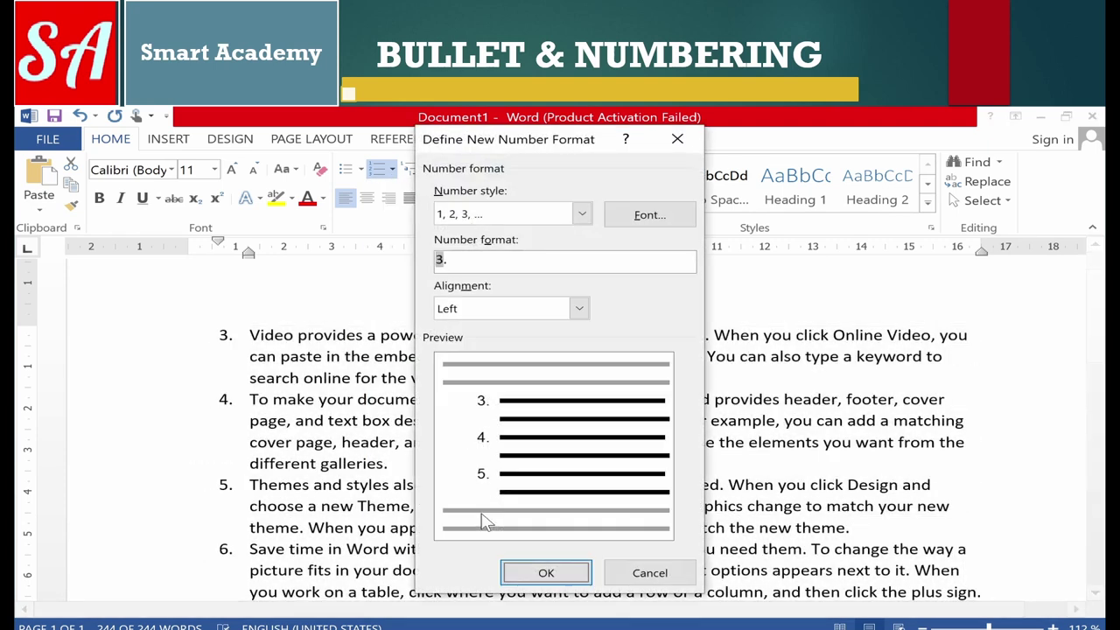
pyautogui.click(647, 215)
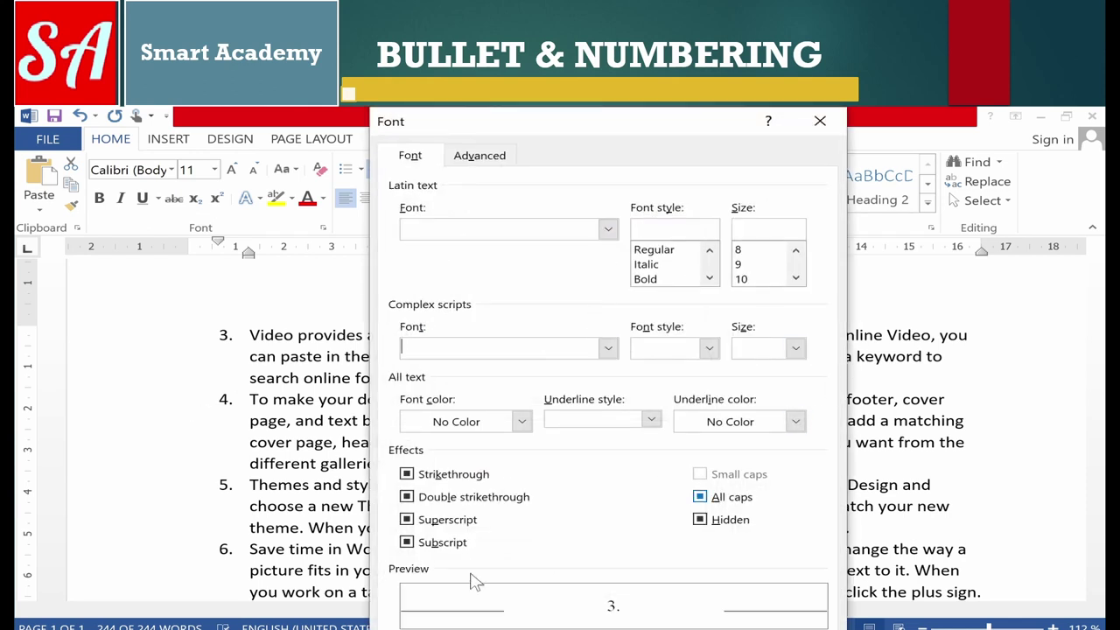
pyautogui.click(520, 424)
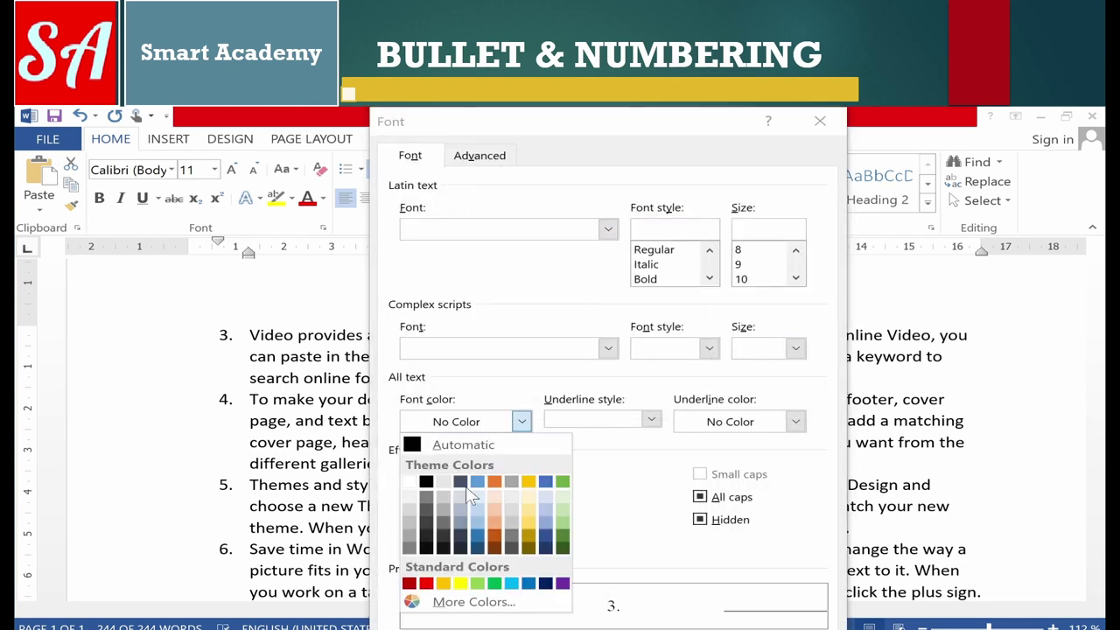
pyautogui.click(529, 532)
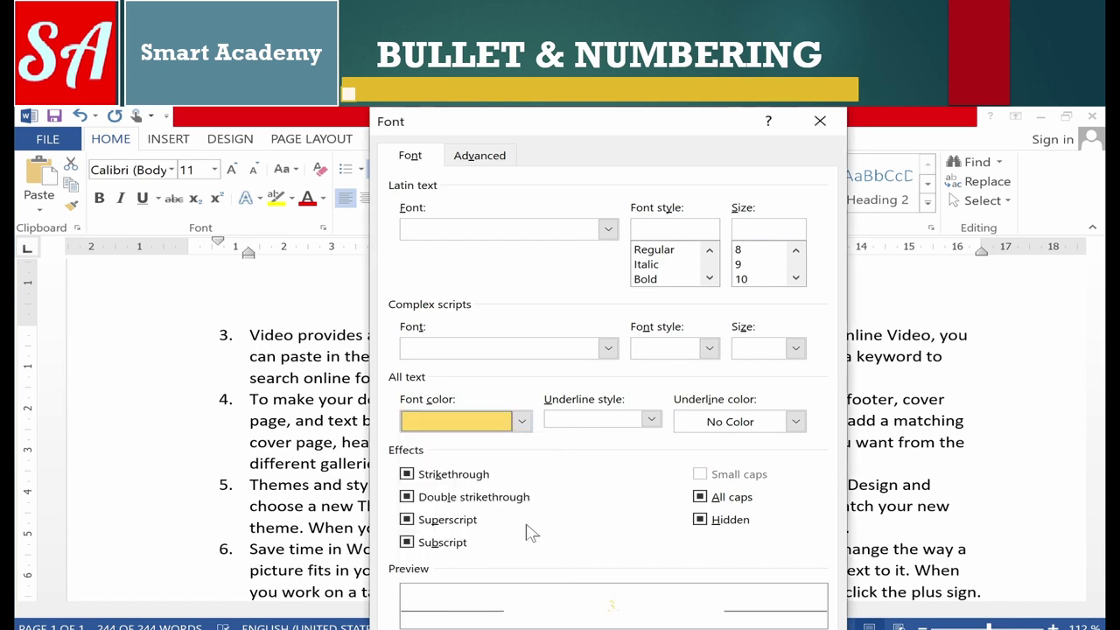
pyautogui.press('Tab')
pyautogui.press('Tab')
pyautogui.press('Tab')
pyautogui.press('Tab')
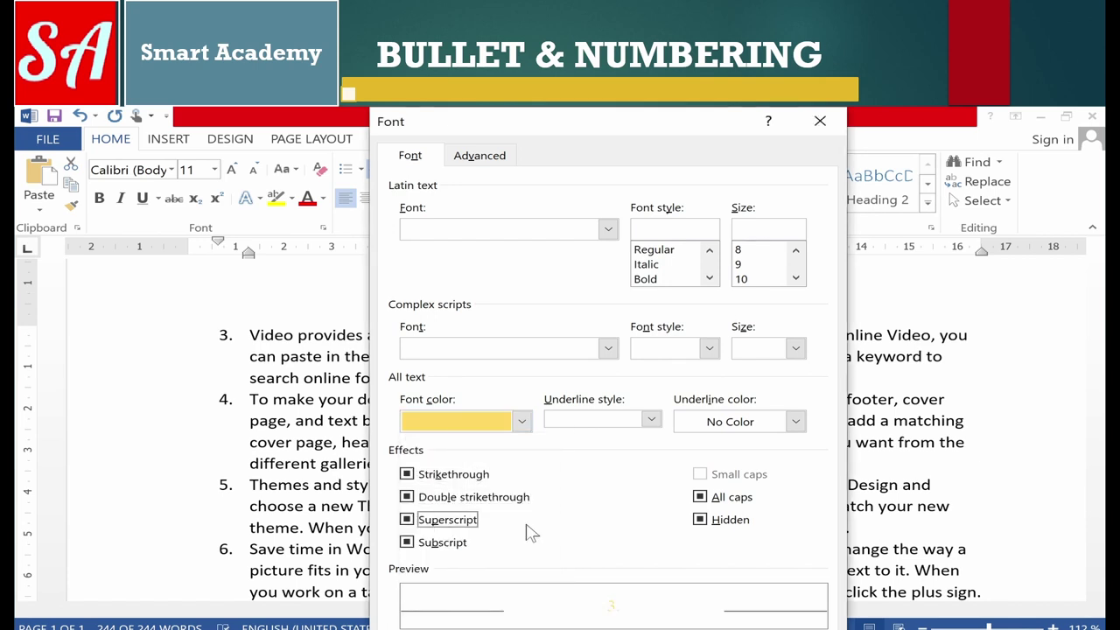
pyautogui.press('Tab')
pyautogui.press('Tab')
pyautogui.press('Return')
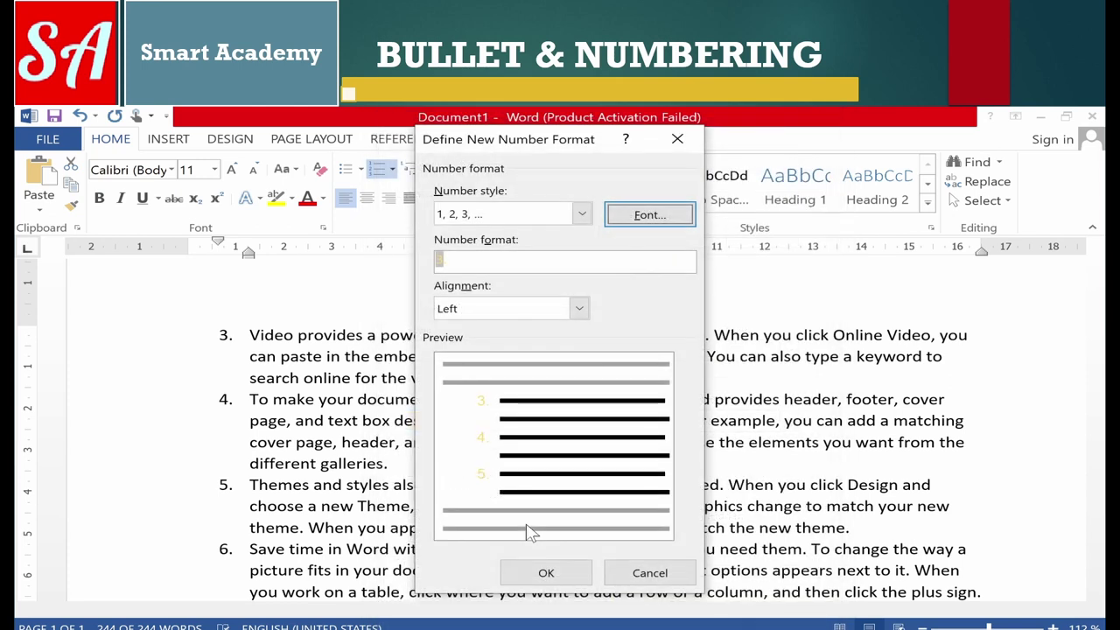
pyautogui.click(542, 570)
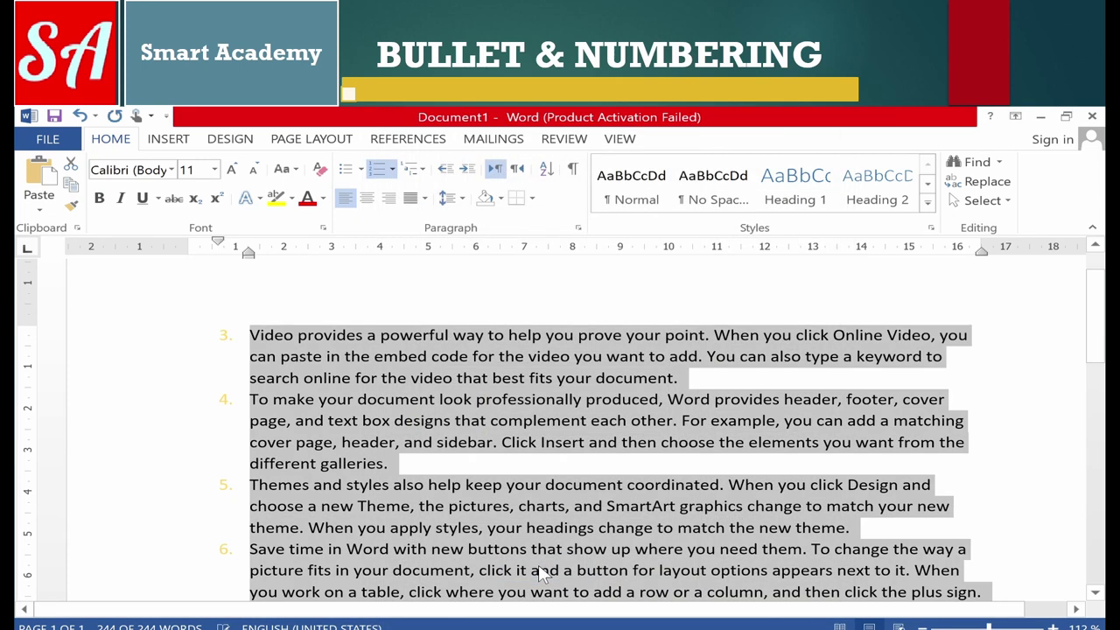